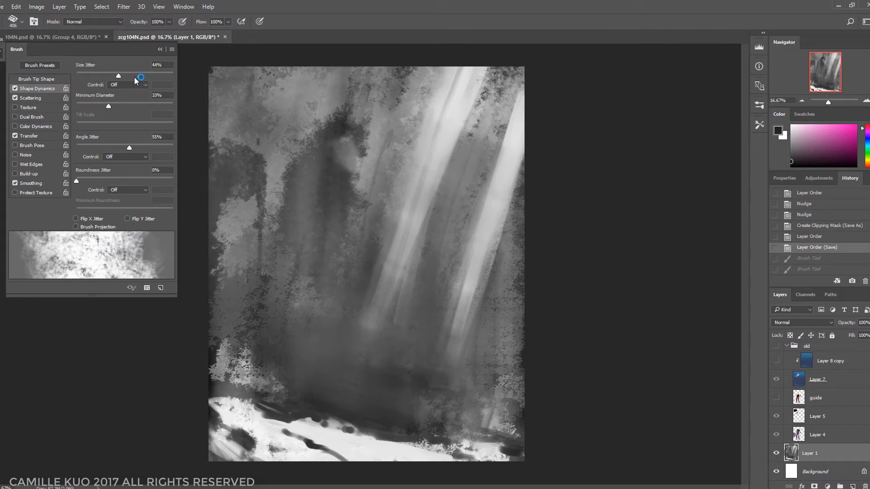
Step: Set the brush scattering to 270% with a count of 5 and try test strokes on the dark backdrop in Layer 1
left_click(33, 99)
left_click_drag(76, 109, 101, 108)
left_click_drag(105, 75, 103, 75)
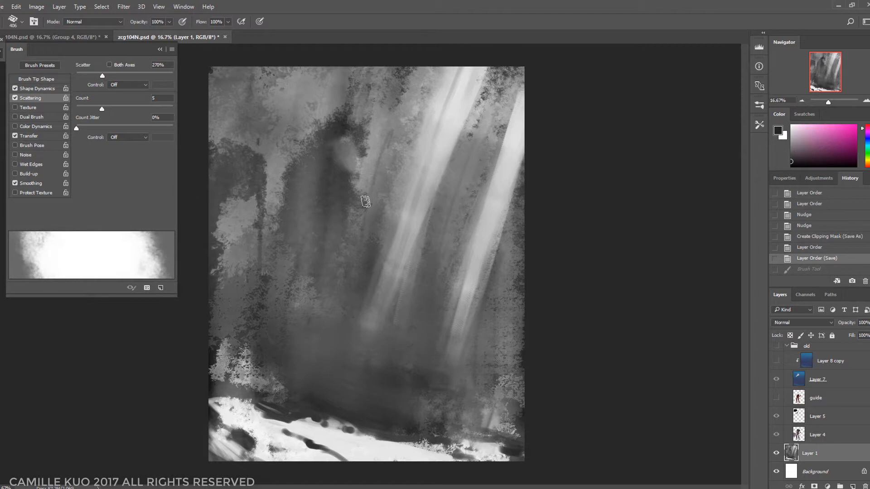
left_click_drag(366, 201, 320, 348)
mouse_move(417, 305)
left_mouse_down()
mouse_move(376, 348)
mouse_move(349, 422)
left_mouse_up()
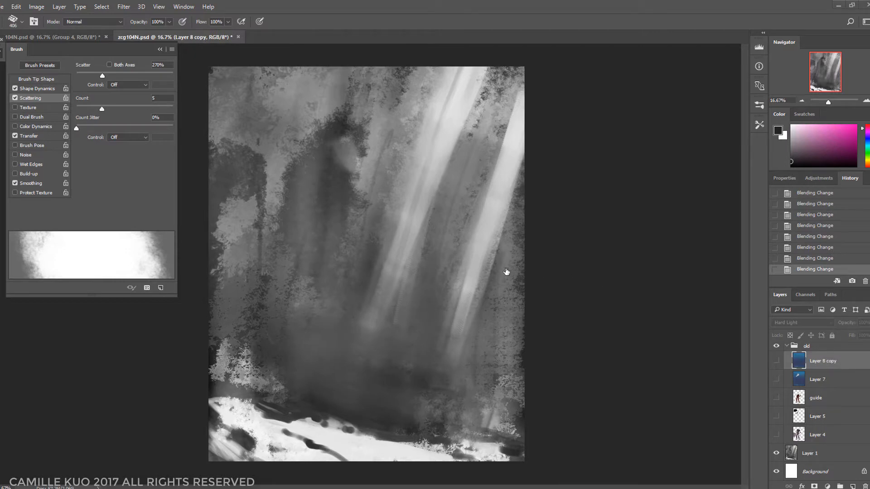
Step: Show the blue gradient Layer 8 copy, try it in Normal blending and return it to Hard Light
left_click(776, 361)
left_click(818, 323)
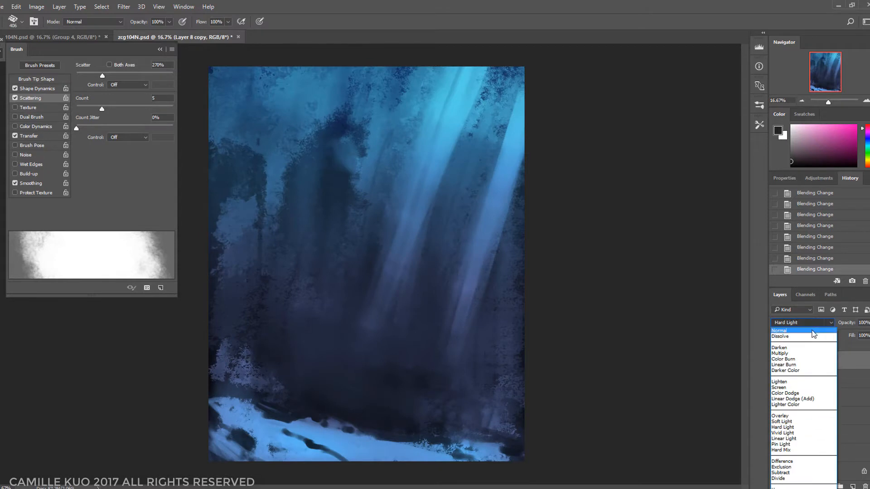
left_click(816, 331)
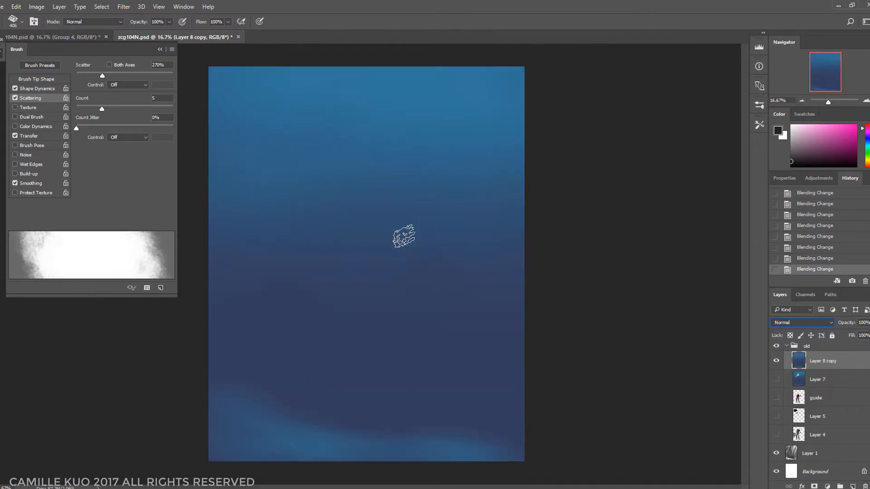
left_click(806, 323)
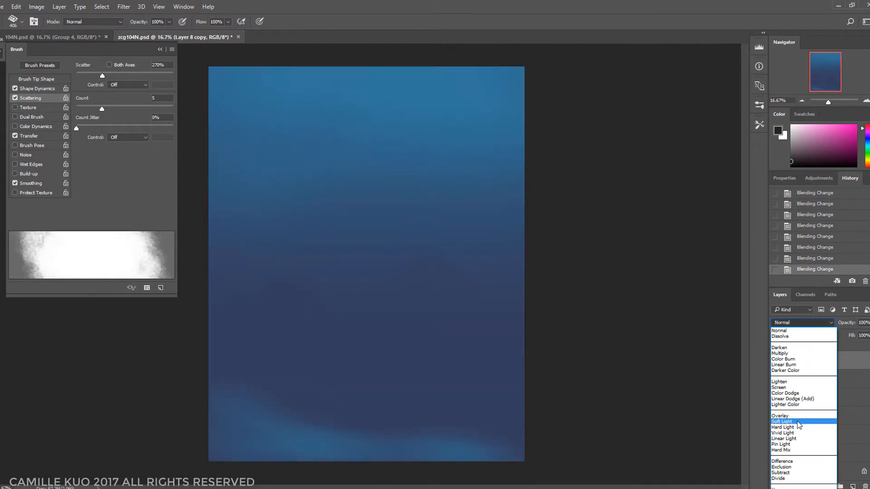
left_click(796, 427)
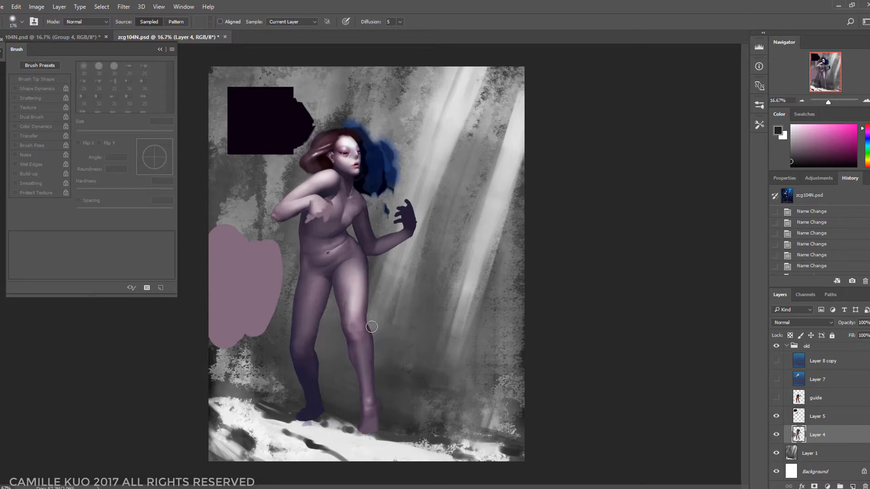
Step: Try to smooth the figure's forward thigh, knee and shin in Layer 4 with the Healing Brush
mouse_move(372, 327)
left_mouse_down()
mouse_move(353, 332)
mouse_move(364, 342)
mouse_move(358, 329)
mouse_move(365, 374)
left_mouse_up()
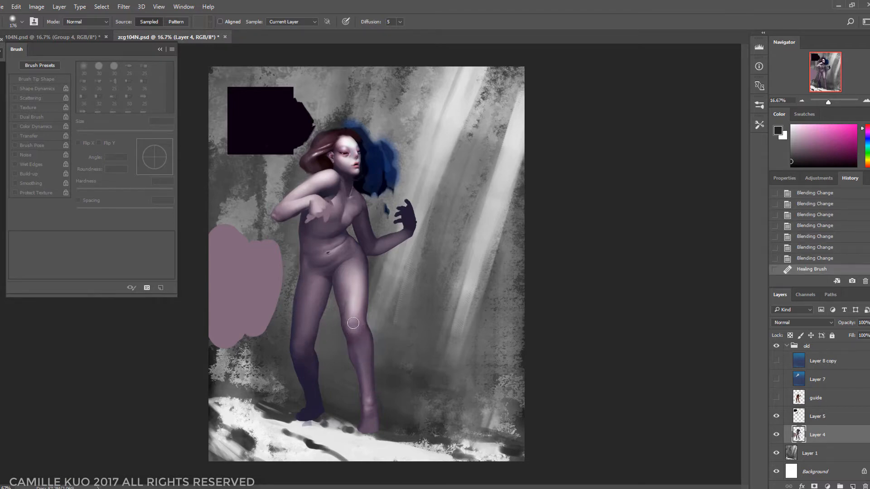
mouse_move(350, 322)
left_mouse_down()
mouse_move(358, 314)
mouse_move(352, 341)
mouse_move(364, 360)
left_mouse_up()
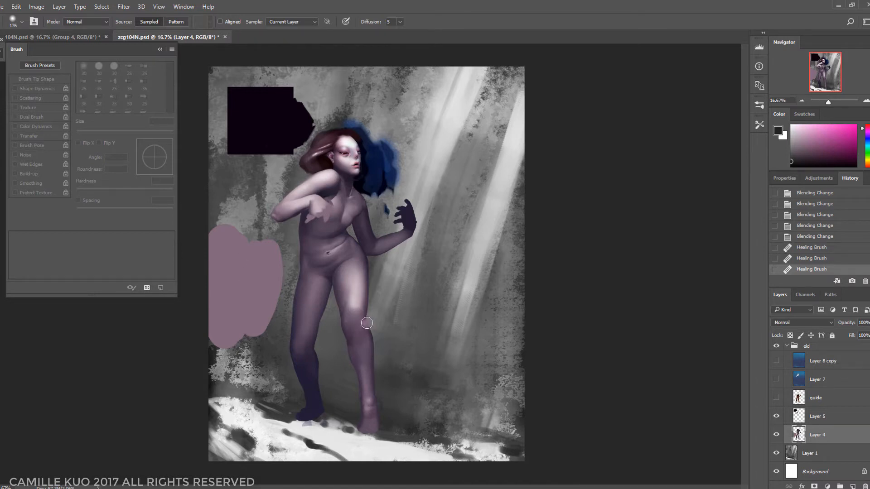
left_click_drag(334, 263, 342, 280)
left_click_drag(353, 308, 358, 352)
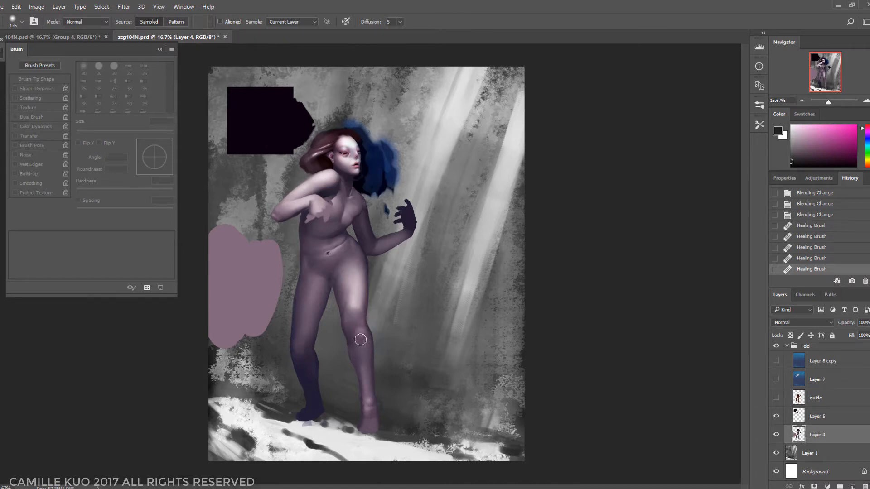
Step: Undo the Healing Brush strokes on the figure's leg
key("ctrl+alt+z")
key("ctrl+alt+z")
key("ctrl+alt+z")
key("ctrl+alt+z")
key("ctrl+alt+z")
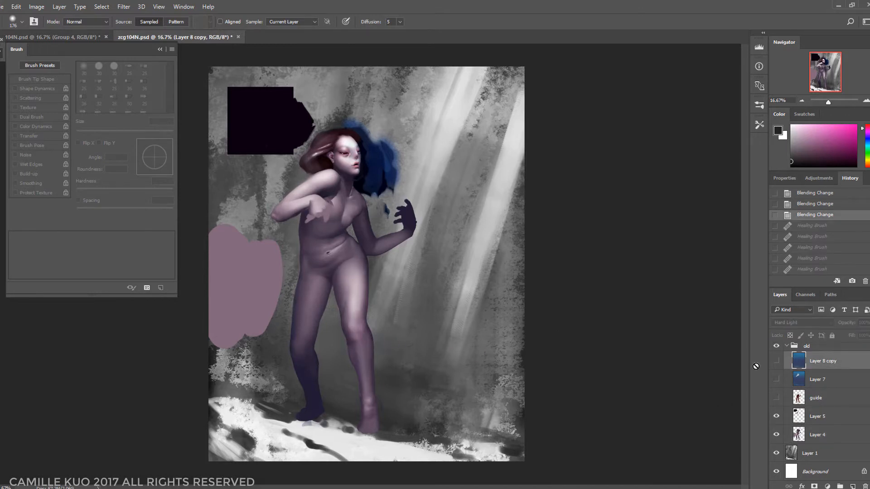
Step: Show Layer 7, the guide and the vein shadow, vein, scales and gill layers, and select the texture layer
left_click(776, 380)
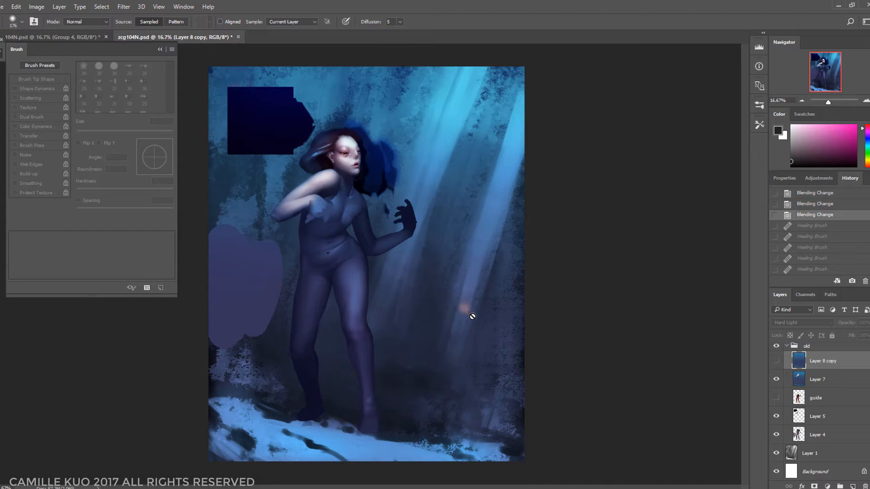
left_click(777, 398)
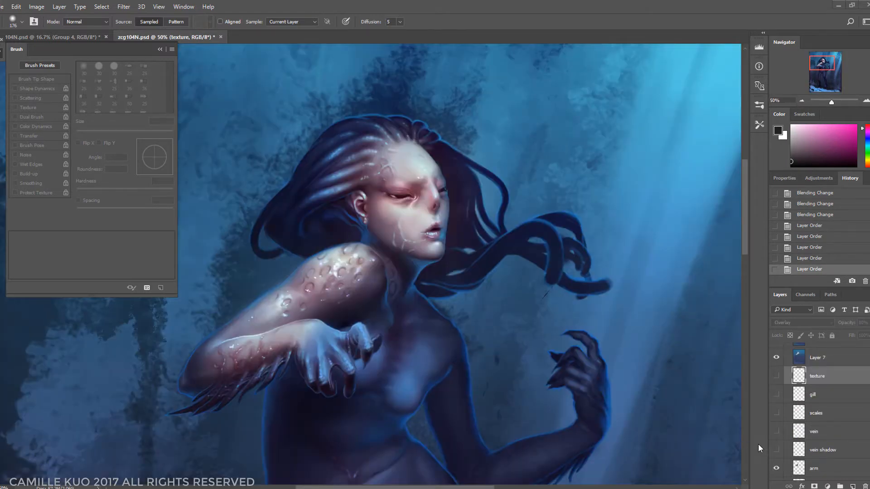
left_click_drag(776, 450, 777, 396)
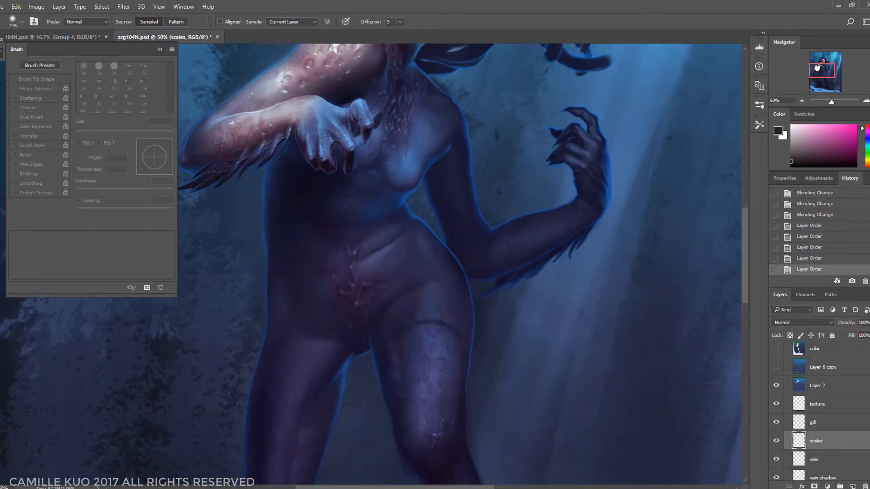
left_click_drag(817, 68, 816, 67)
left_click(823, 404)
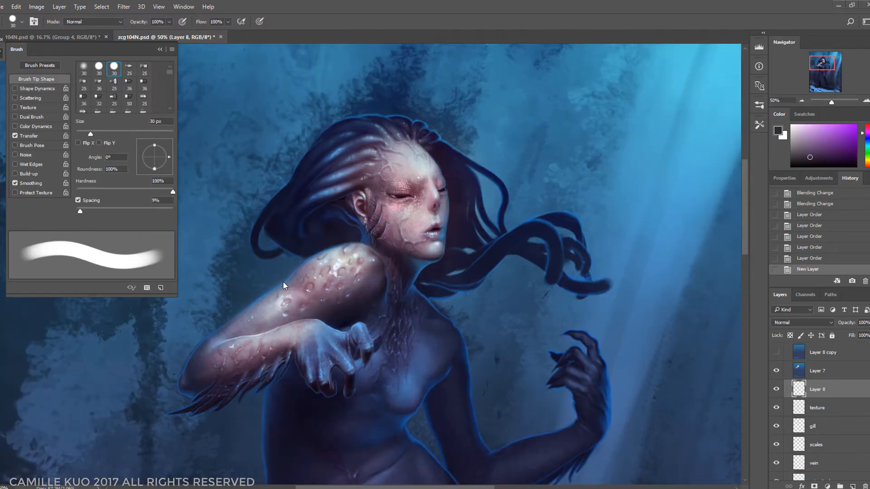
Step: Paint dark branching veins on the raised upper arm in Layer 8 with a hard brush, reducing its size to 23 px
left_click_drag(285, 286, 265, 312)
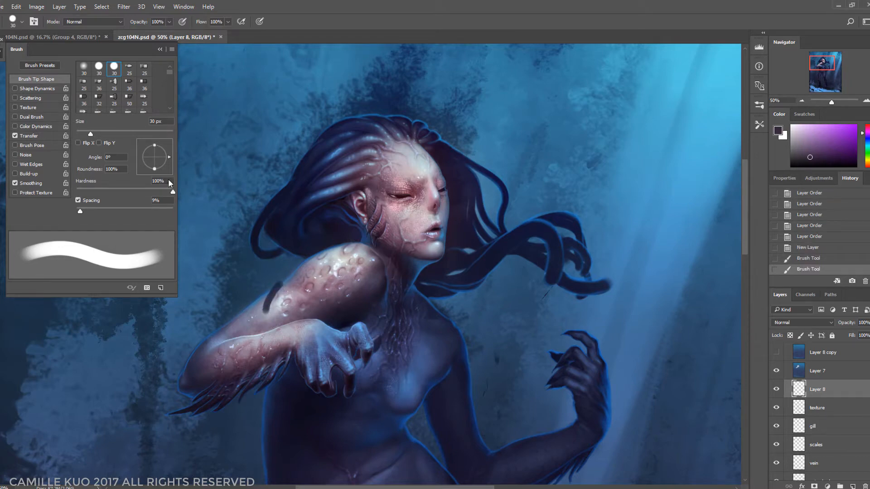
left_click_drag(86, 132, 87, 134)
mouse_move(284, 279)
left_mouse_down()
mouse_move(252, 325)
mouse_move(261, 313)
mouse_move(283, 318)
mouse_move(286, 304)
mouse_move(263, 334)
left_mouse_up()
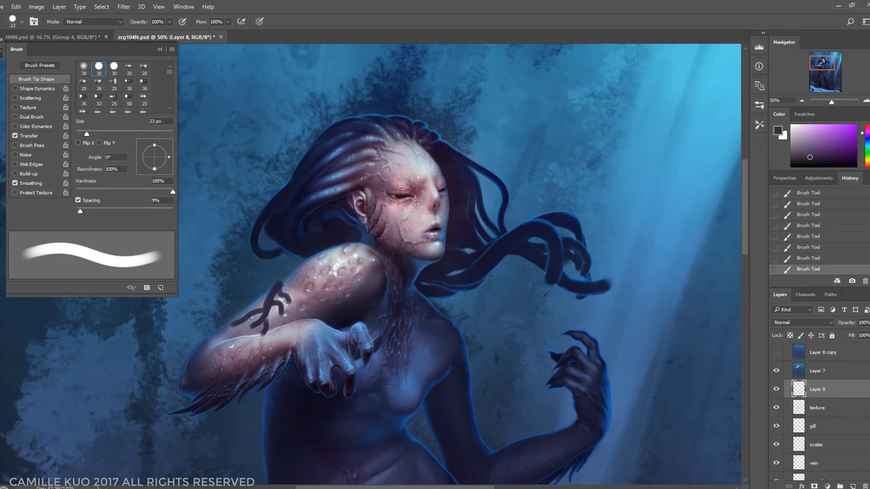
Step: Thin and fade the painted arm veins with a soft eraser, reducing its size from 31 px to 19 px
key("e")
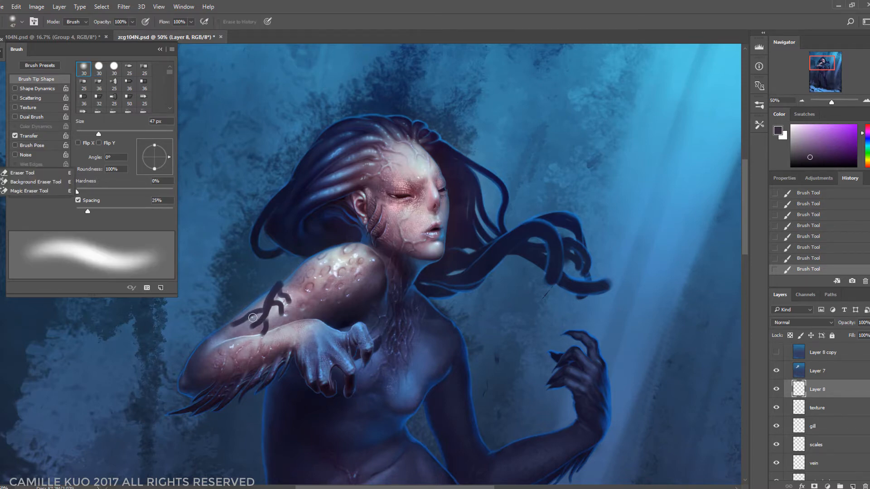
left_click_drag(98, 134, 90, 134)
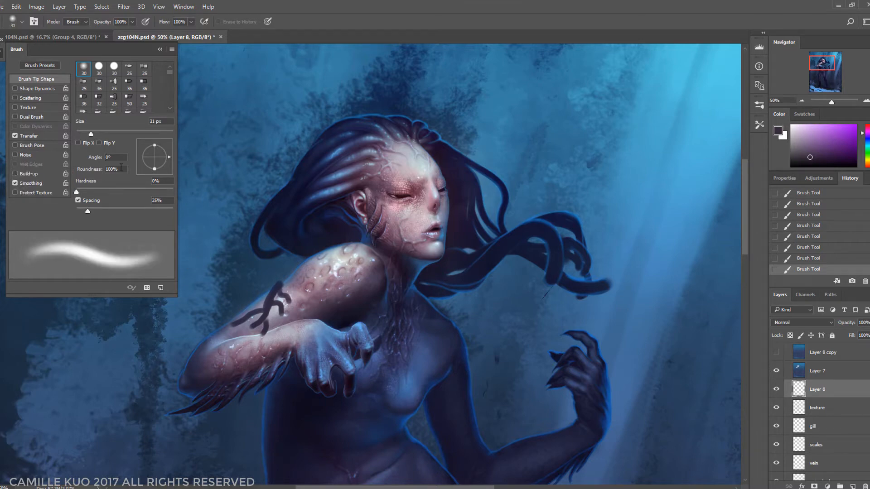
mouse_move(280, 284)
left_mouse_down()
mouse_move(260, 319)
mouse_move(242, 328)
mouse_move(244, 313)
mouse_move(257, 326)
left_mouse_up()
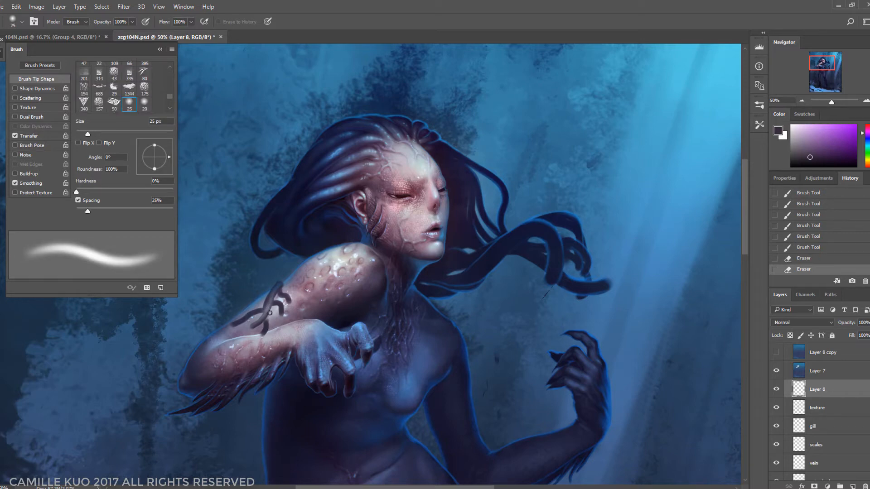
mouse_move(226, 325)
left_mouse_down()
mouse_move(270, 307)
mouse_move(281, 312)
left_mouse_up()
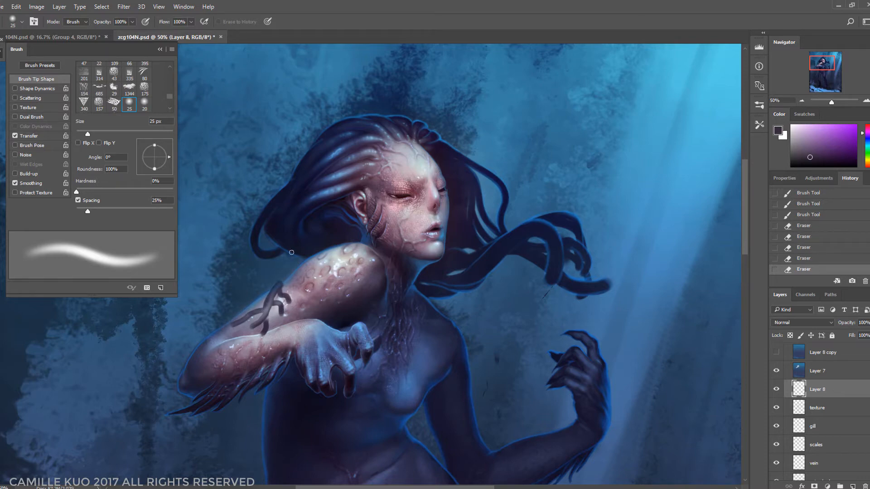
mouse_move(279, 317)
left_mouse_down()
mouse_move(281, 289)
mouse_move(284, 297)
left_mouse_up()
key("bracketleft")
key("bracketleft")
mouse_move(279, 301)
left_mouse_down()
mouse_move(289, 292)
mouse_move(263, 335)
left_mouse_up()
left_click_drag(261, 319, 252, 326)
Step: Paint a skin tone sampled from the arm over the veins, and erase and smudge them into the skin
key("b")
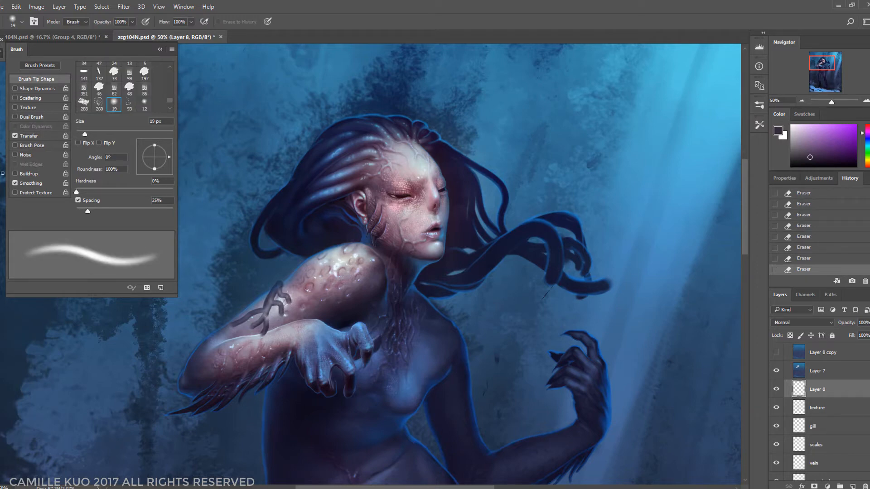
left_click_drag(278, 299, 284, 297)
left_click(283, 305, "alt")
mouse_move(278, 299)
left_mouse_down()
mouse_move(274, 316)
mouse_move(281, 297)
mouse_move(267, 302)
left_mouse_up()
key("bracketright")
key("bracketright")
key("e")
mouse_move(275, 291)
left_mouse_down()
mouse_move(239, 316)
mouse_move(289, 301)
left_mouse_up()
key("r")
mouse_move(262, 310)
left_mouse_down()
mouse_move(249, 315)
mouse_move(285, 304)
left_mouse_up()
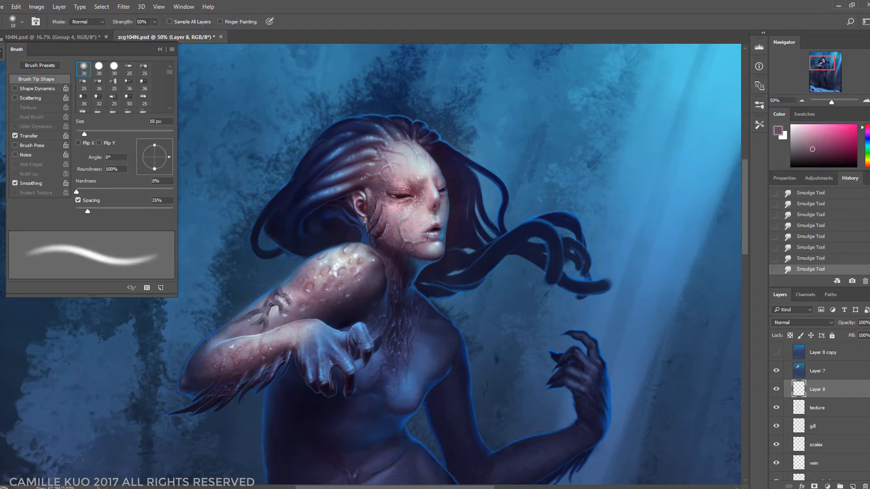
Step: Paint light highlights on the forearm in a color sampled there, and enlarge the Smudge tool to 26 px
key("b")
left_click(234, 345, "alt")
left_click_drag(226, 349, 221, 357)
left_click_drag(240, 347, 245, 352)
key("r")
key("bracketright")
key("bracketright")
key("bracketright")
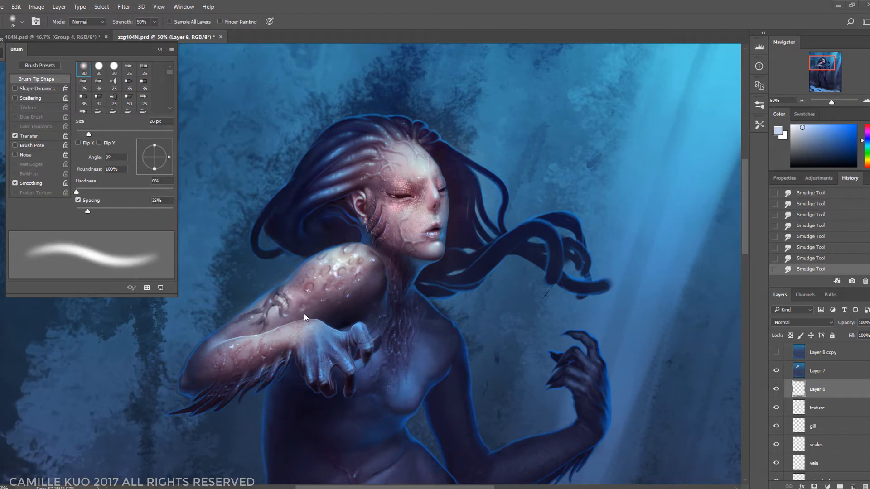
Step: Show the cliff and base layers behind the full figure and select the cliff layer
key("ctrl+minus")
key("ctrl+minus")
key("ctrl+minus")
scroll(815, 390, "down", 10)
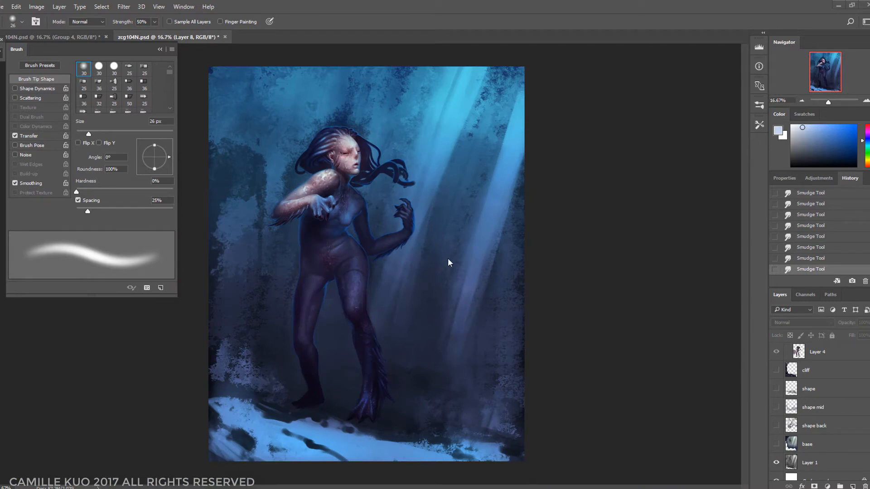
left_click(776, 370)
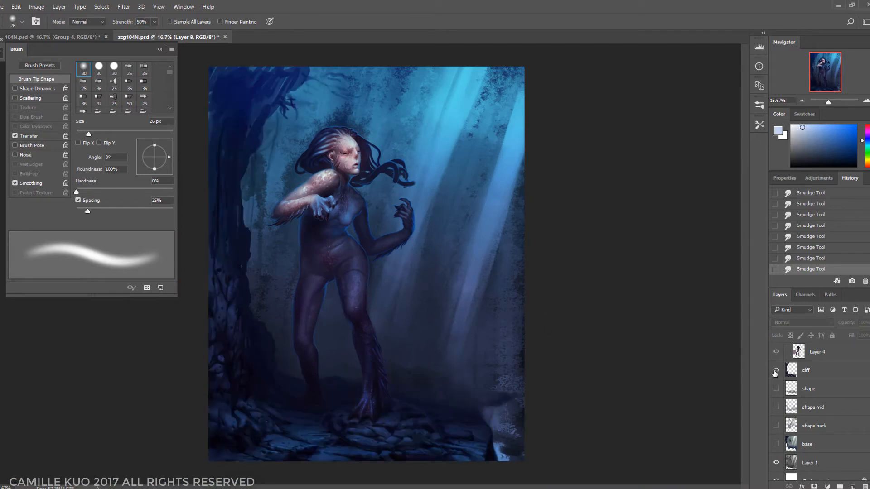
left_click(776, 444)
left_click(834, 444)
left_click(811, 370)
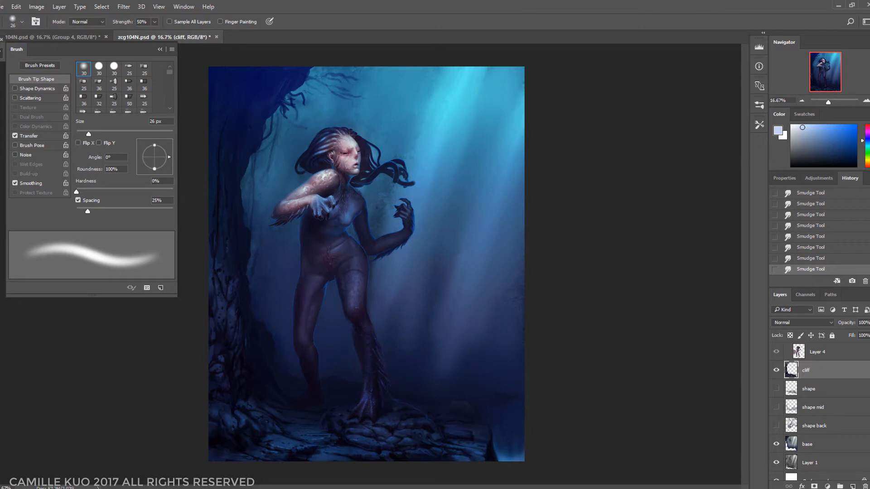
Step: Show the shape back, shape mid and shape background layers, and the layer with the tree and coral branches
left_click(776, 426)
left_click(812, 428)
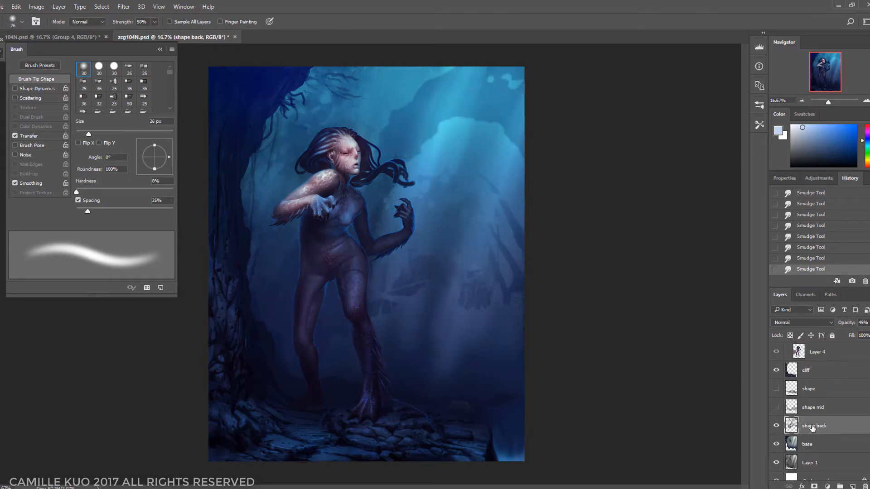
left_click(776, 407)
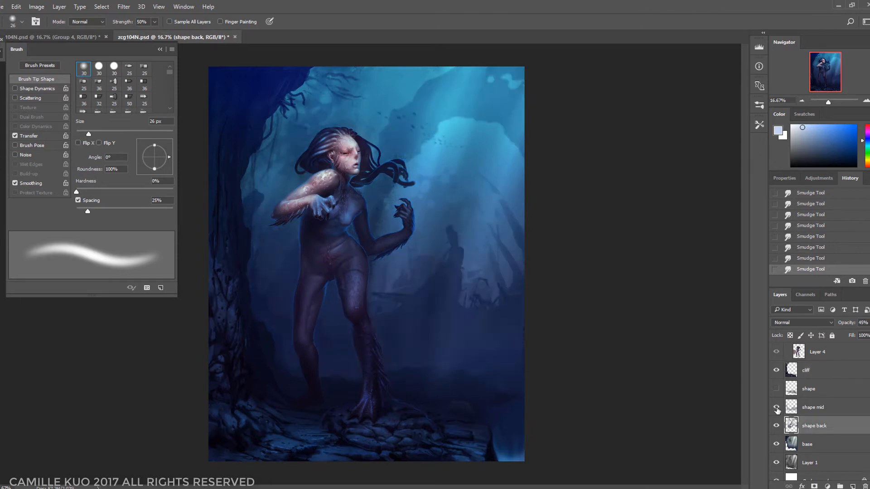
left_click(776, 389)
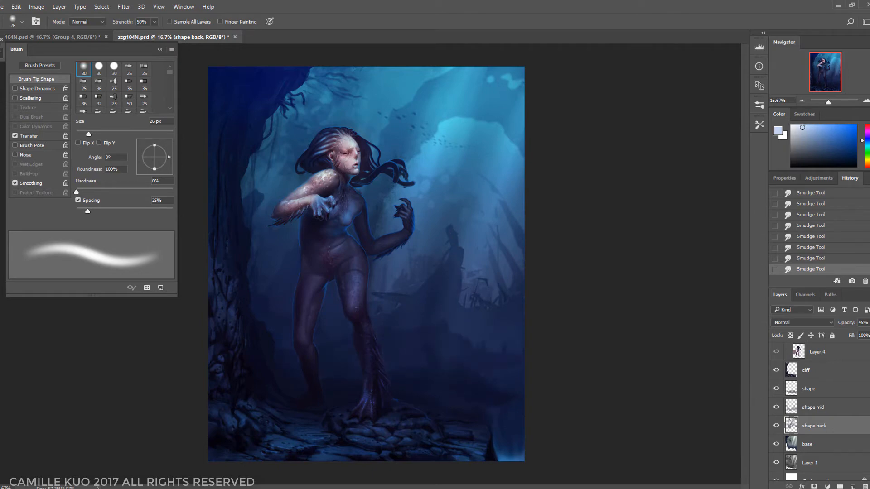
scroll(776, 383, "up", 5)
left_click(776, 372)
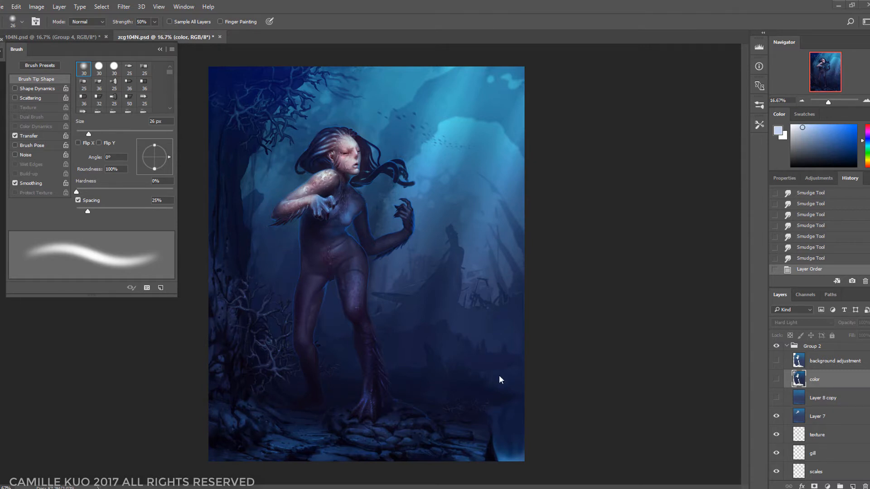
Step: Hide the blue Layer 7, and show and select the Hard Light color layer in its place
left_click(818, 414)
left_click(776, 417)
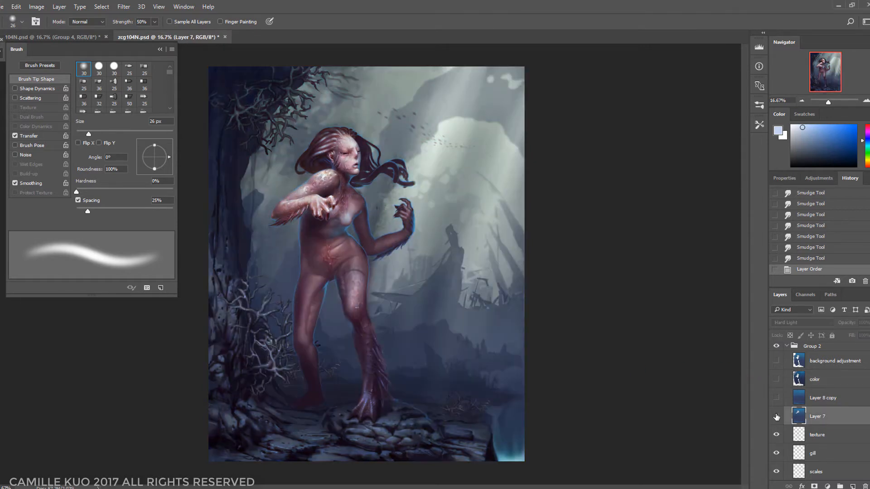
left_click(776, 379)
left_click(819, 379)
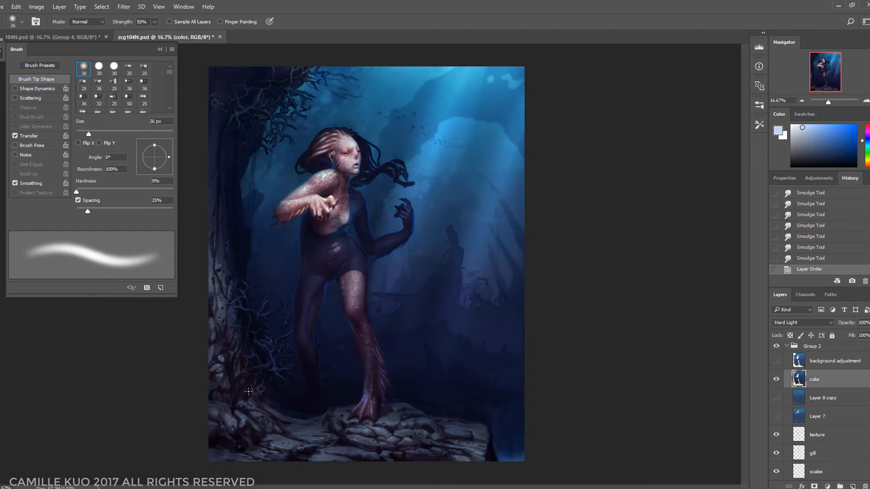
Step: Show and select the Multiply background adjustment layer in Group 2 above the color layer
key("alt+]")
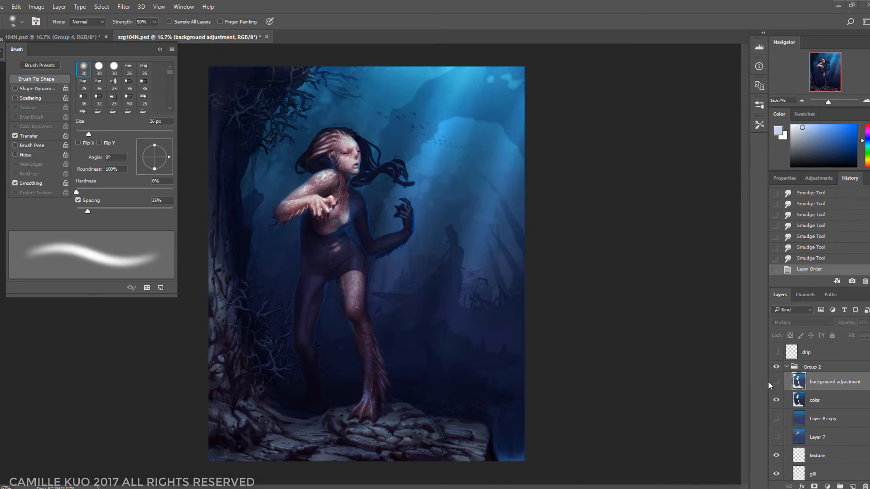
left_click(817, 401)
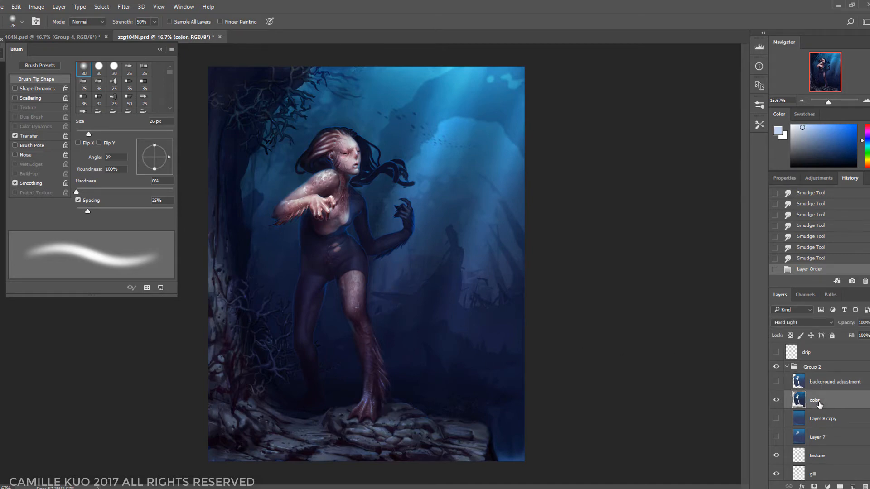
left_click(776, 382)
left_click(829, 381)
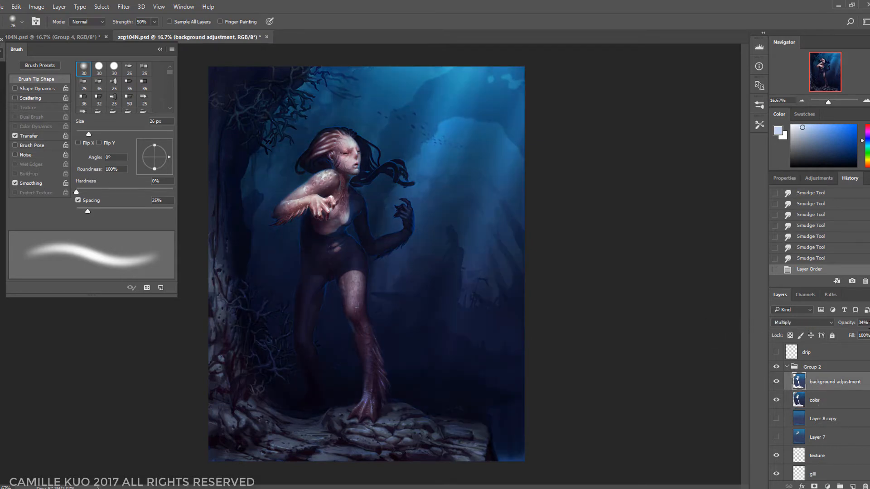
Step: Show the drip and water drop layers above Group 2
left_click(868, 322)
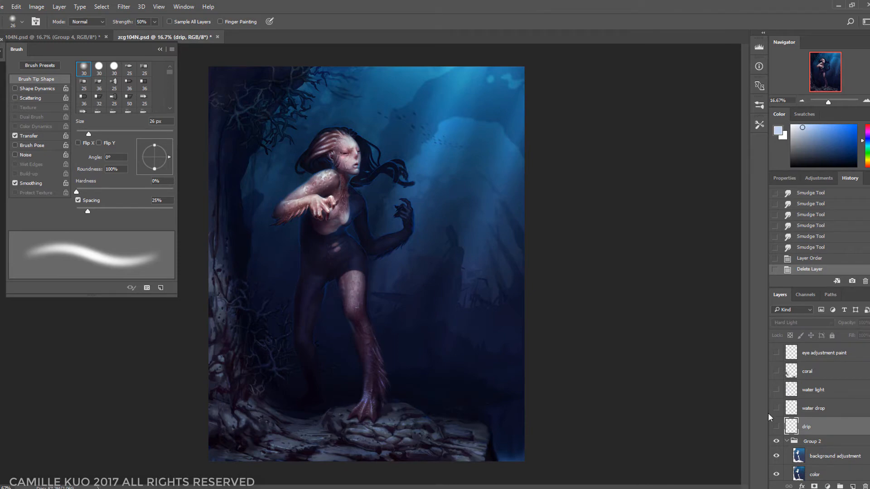
left_click(776, 427)
left_click(776, 408)
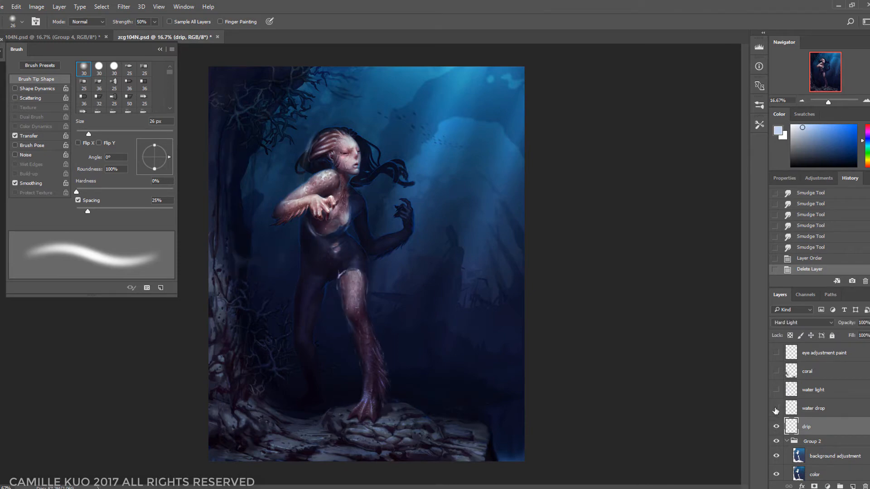
Step: Paint a white vertical streak beside the creature's ear on the drip layer with a 22 px hard round brush
key("ctrl+plus")
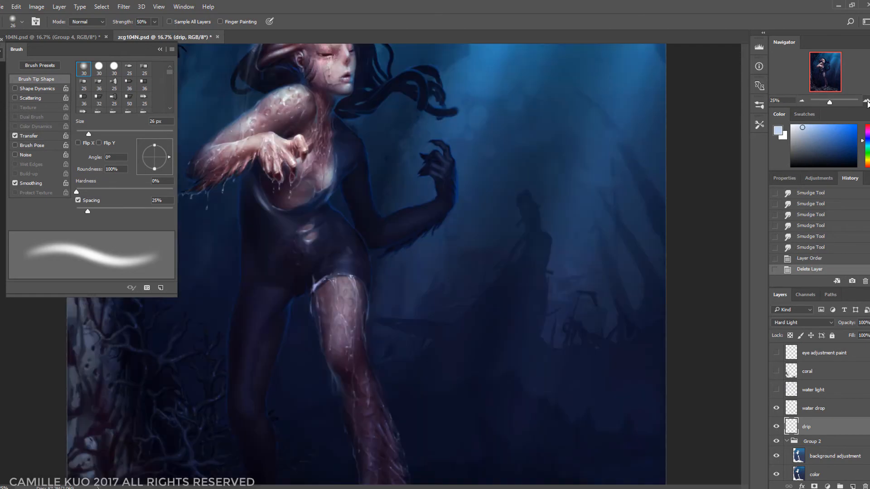
key("ctrl+plus")
key("b")
key("x")
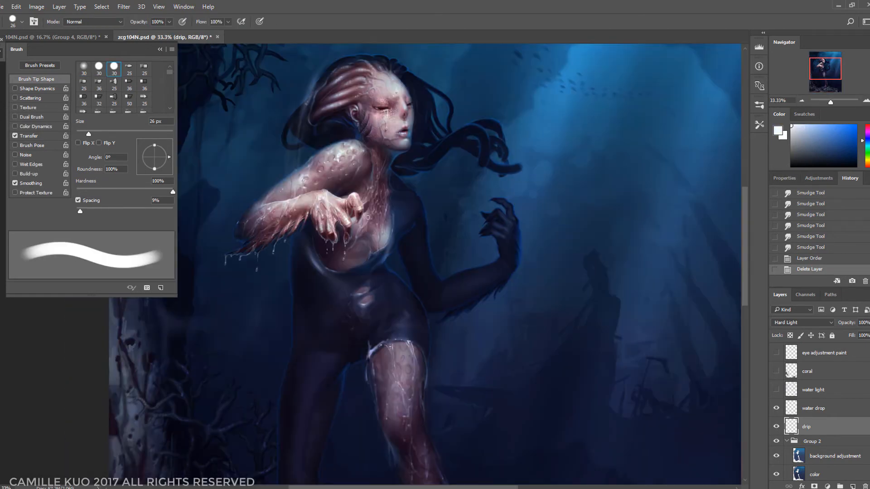
key("bracketleft")
key("ctrl+plus")
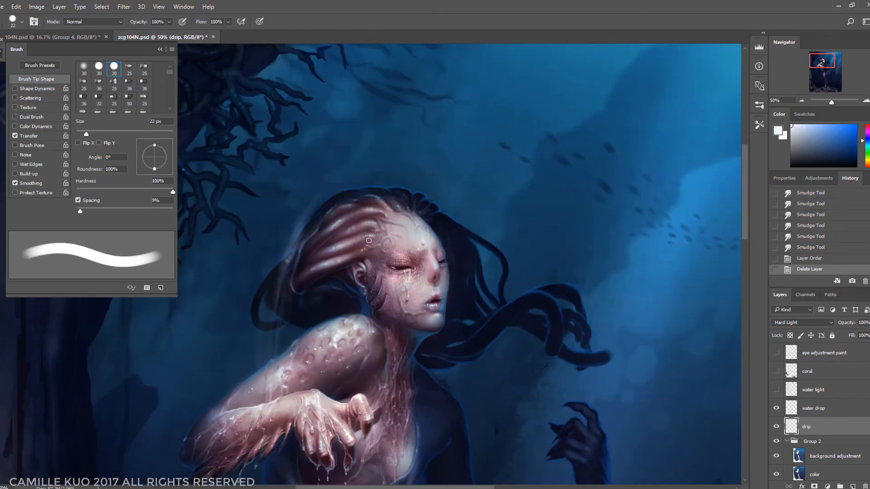
left_click_drag(372, 239, 376, 319)
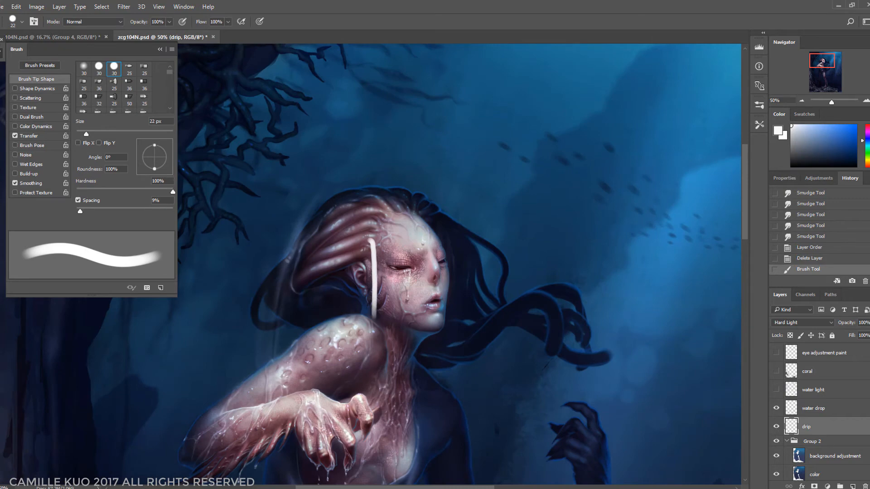
Step: Erase the inside of the white streak with a soft round eraser, leaving only thin bright edges of a water drip
key("e")
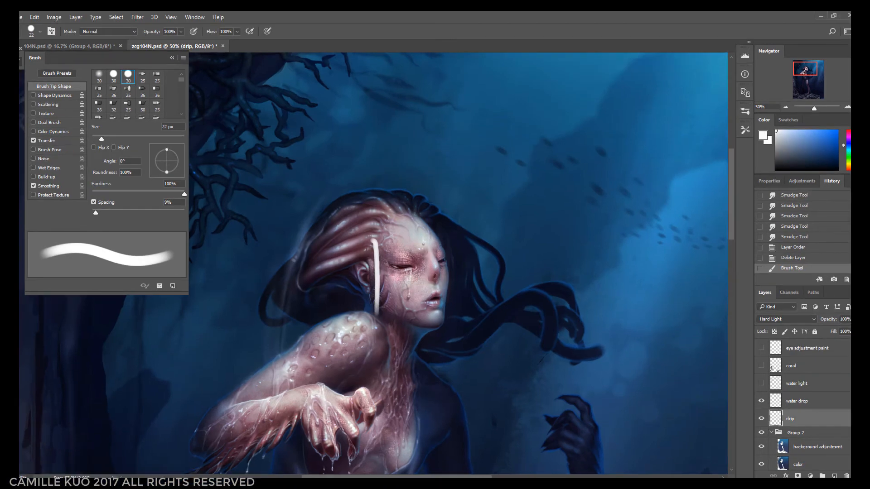
scroll(114, 90, "down", 4)
left_click(114, 103)
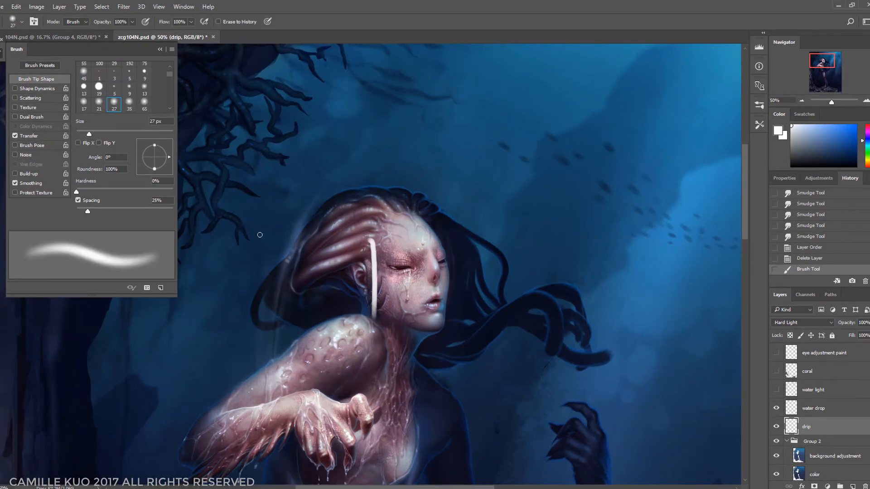
left_click_drag(370, 242, 375, 319)
left_click_drag(373, 256, 375, 319)
left_click_drag(375, 280, 375, 317)
mouse_move(374, 284)
left_mouse_down()
mouse_move(374, 312)
mouse_move(377, 283)
left_mouse_up()
left_click(84, 89)
left_click_drag(377, 285, 375, 319)
left_click_drag(372, 247, 371, 293)
Step: Paint fine white highlights along the drip beside the ear with a 5 px hard brush
key("shift+period")
key("b")
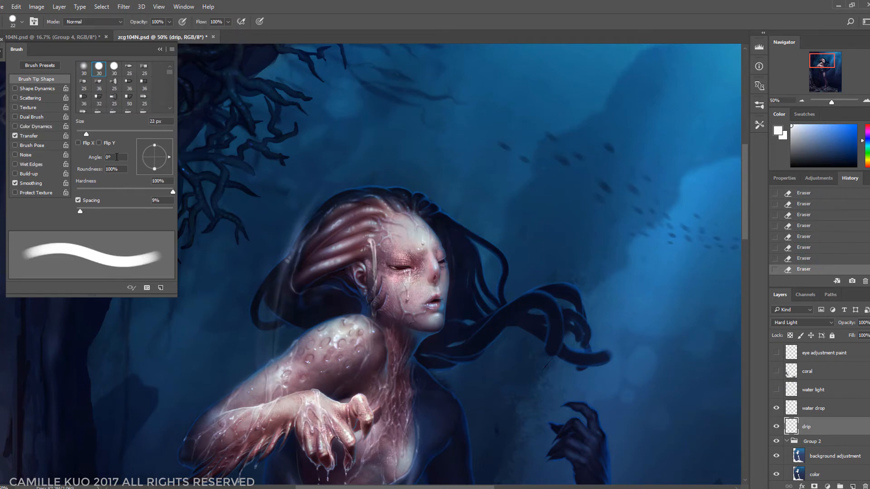
left_click_drag(373, 240, 373, 253)
key("ctrl+z")
key("bracketleft")
key("bracketleft")
key("bracketleft")
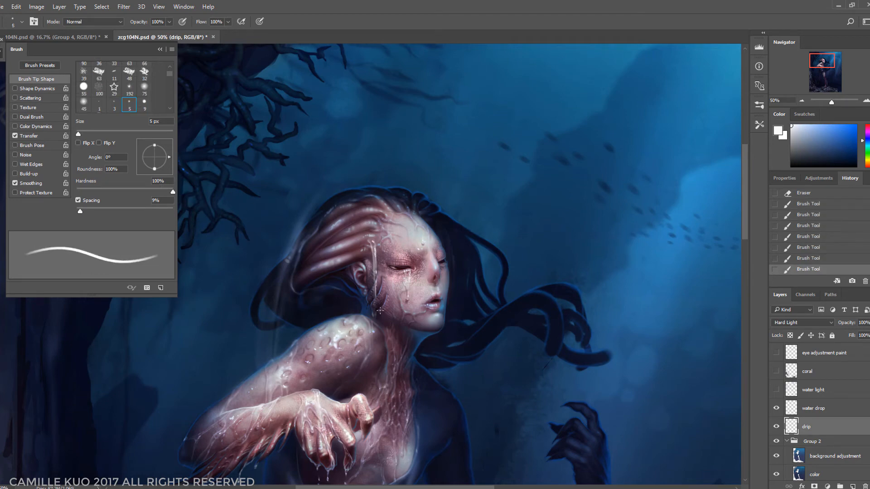
left_click_drag(376, 304, 377, 314)
Step: Refine the drip beside the ear by erasing parts of it with a 9 px soft eraser
key("e")
left_click_drag(372, 272, 373, 263)
key("bracketleft")
key("bracketleft")
key("bracketleft")
left_click_drag(373, 265, 376, 272)
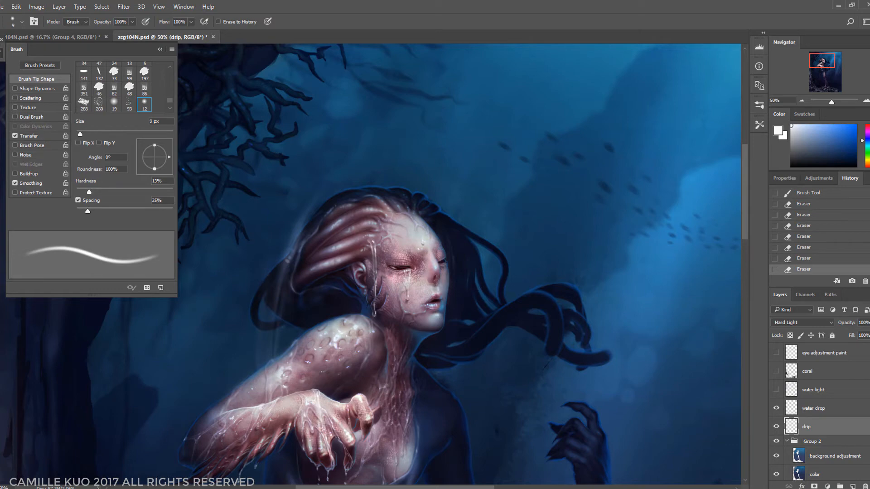
Step: Show and select the Soft Light water light layer, and show the coral layer above it
key("ctrl+0")
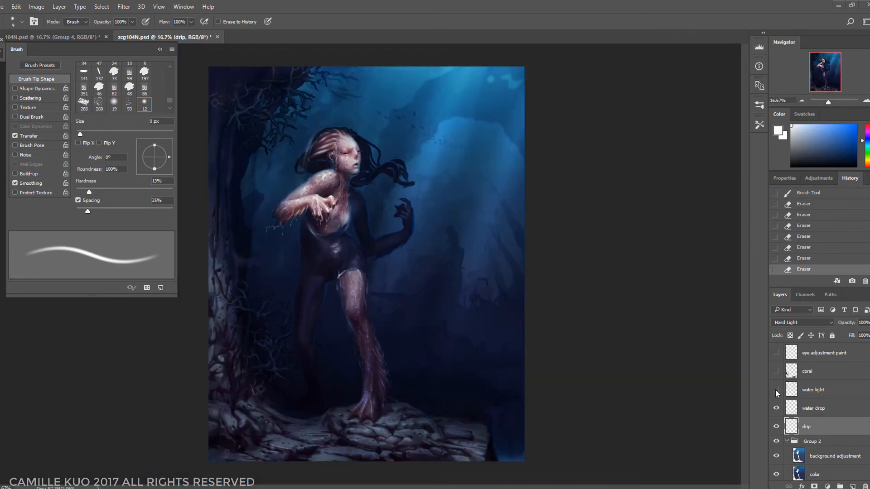
left_click(776, 392)
left_click(814, 395)
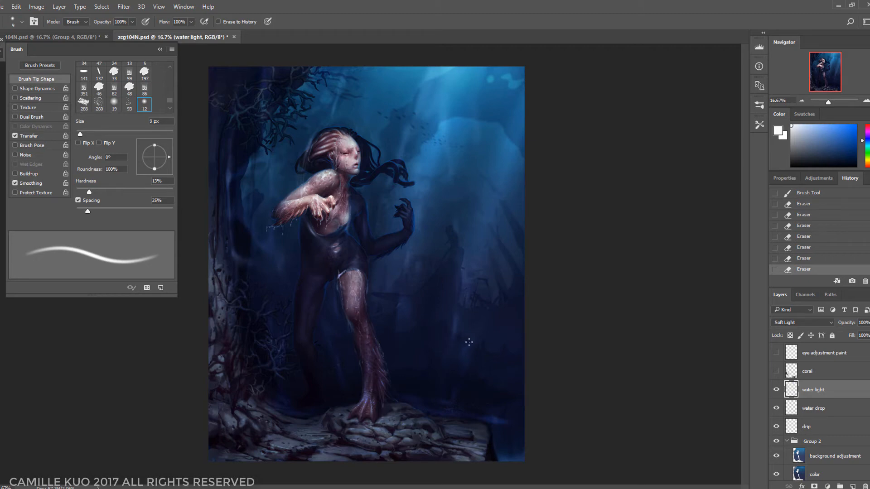
left_click(776, 371)
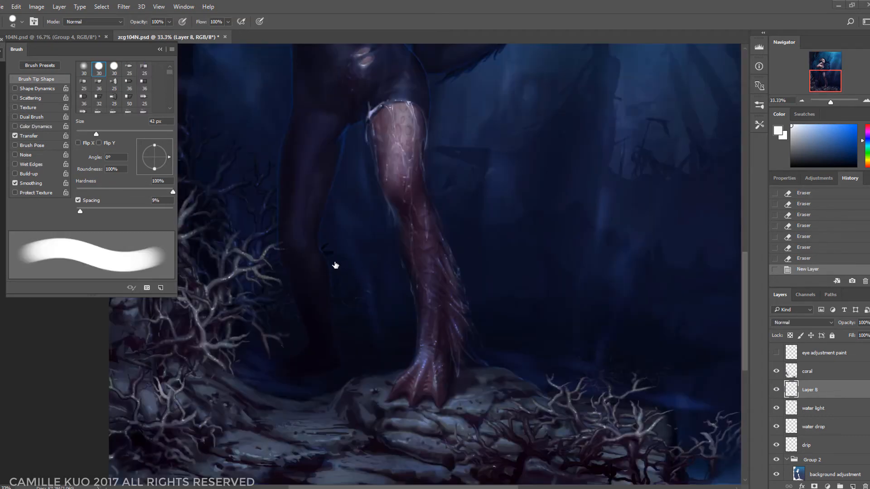
Step: Choose a hard round brush with Shape Dynamics, turn on Color Dynamics with 51% Foreground/Background Jitter, and raise its Purity
left_click(21, 22)
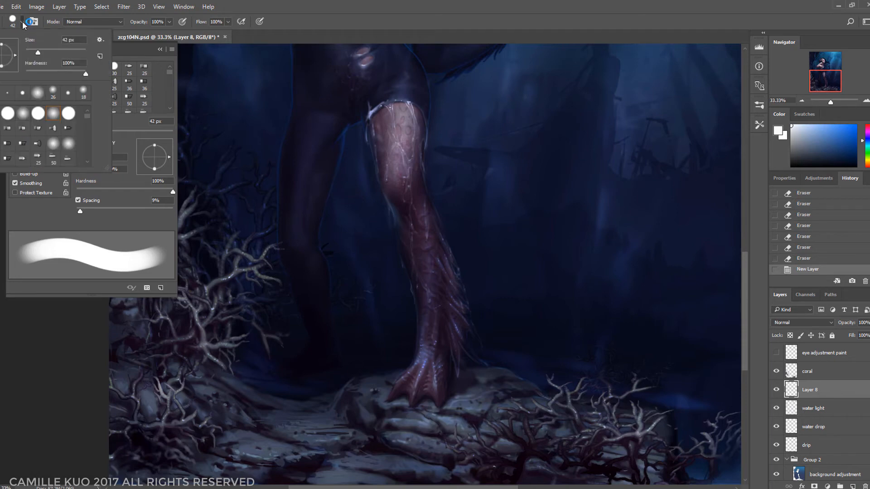
left_click(38, 113)
double_click(38, 114)
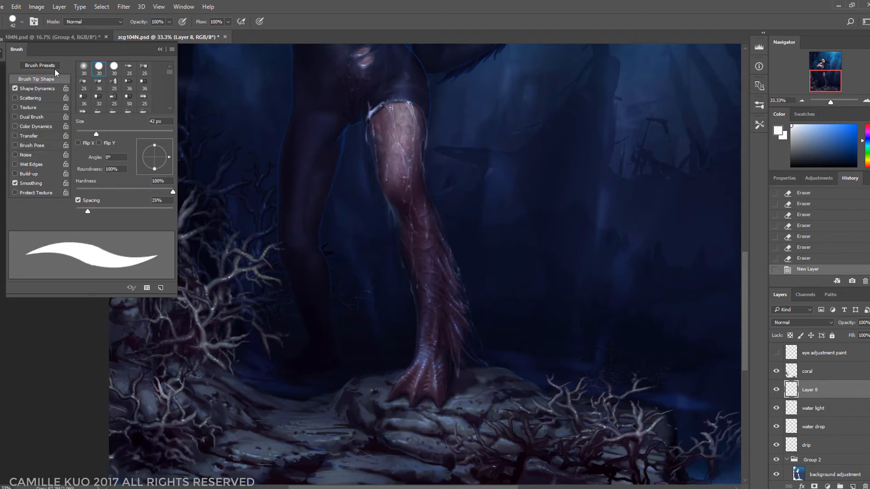
left_click(31, 127)
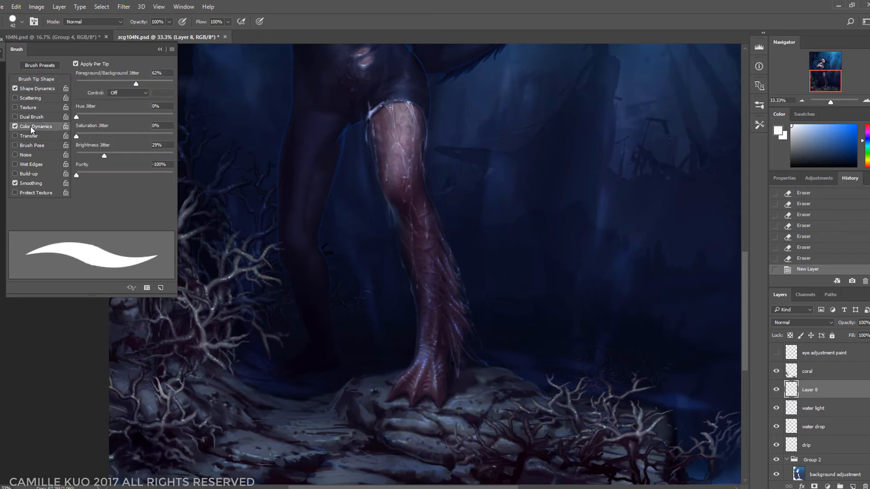
mouse_move(136, 84)
left_mouse_down()
mouse_move(76, 81)
mouse_move(125, 79)
left_mouse_up()
left_click_drag(126, 174, 124, 176)
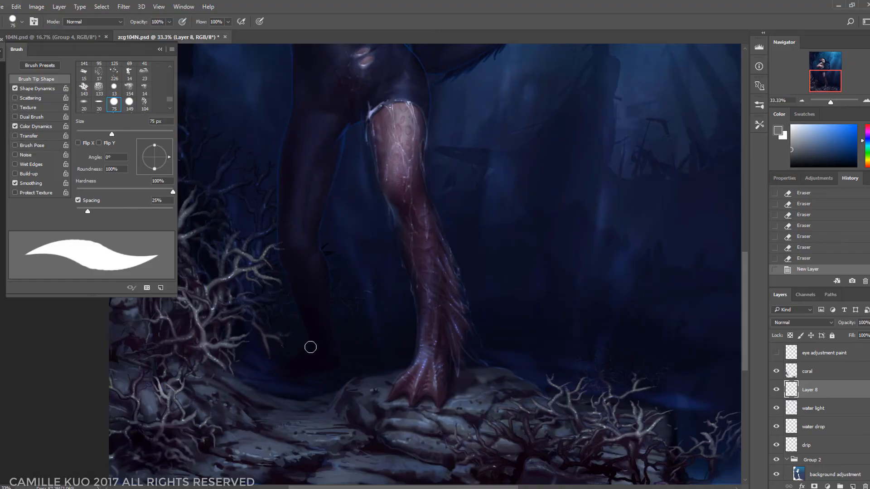
Step: Sample a dark rock colour and paint curved, branching coral strokes beside the webbed foot on Layer 8, tightening the brush spacing for the last stroke
left_click(295, 450, "alt")
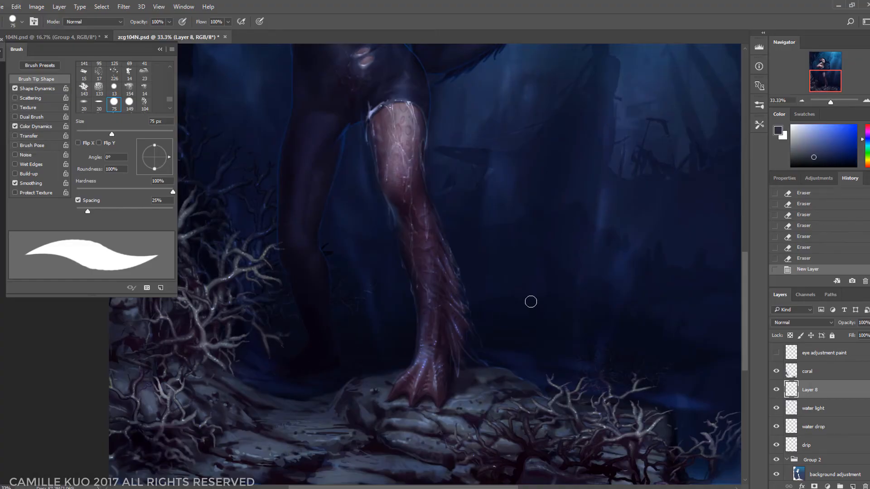
mouse_move(527, 268)
left_mouse_down()
mouse_move(528, 292)
mouse_move(507, 330)
mouse_move(487, 343)
mouse_move(542, 344)
left_mouse_up()
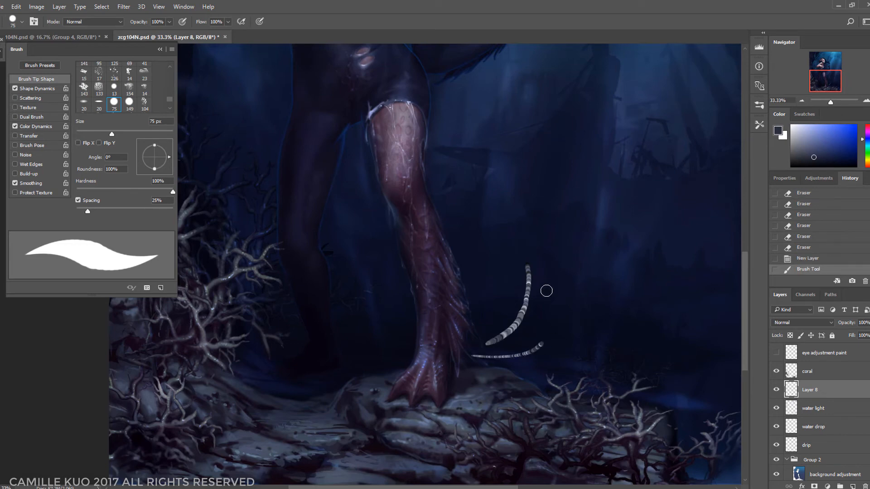
mouse_move(545, 290)
left_mouse_down()
mouse_move(538, 346)
mouse_move(568, 360)
mouse_move(509, 395)
left_mouse_up()
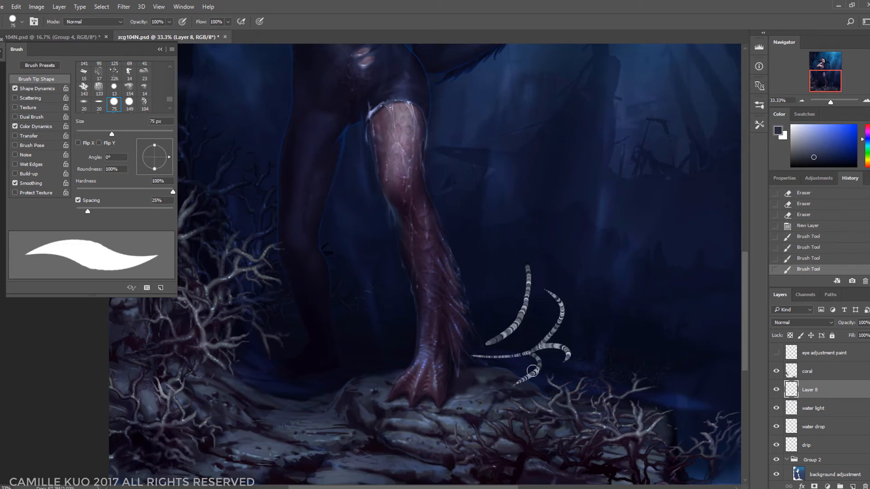
left_click_drag(538, 365, 463, 417)
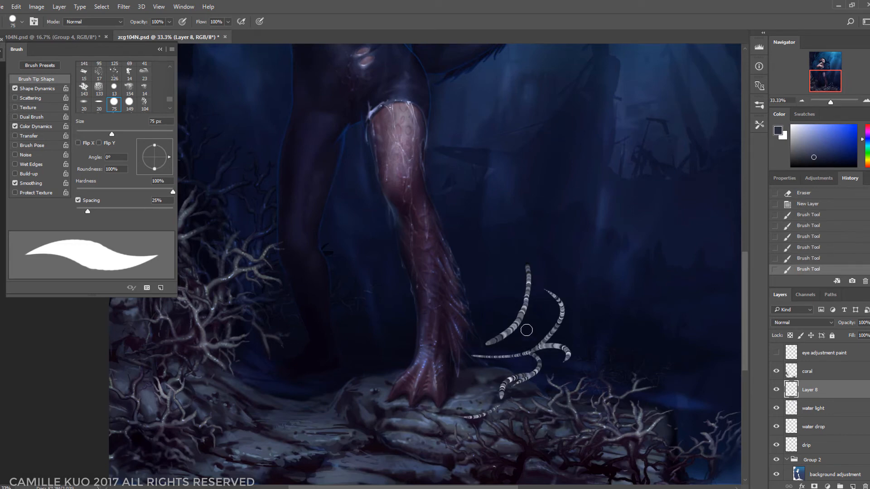
left_click_drag(564, 312, 595, 356)
left_click_drag(581, 321, 633, 315)
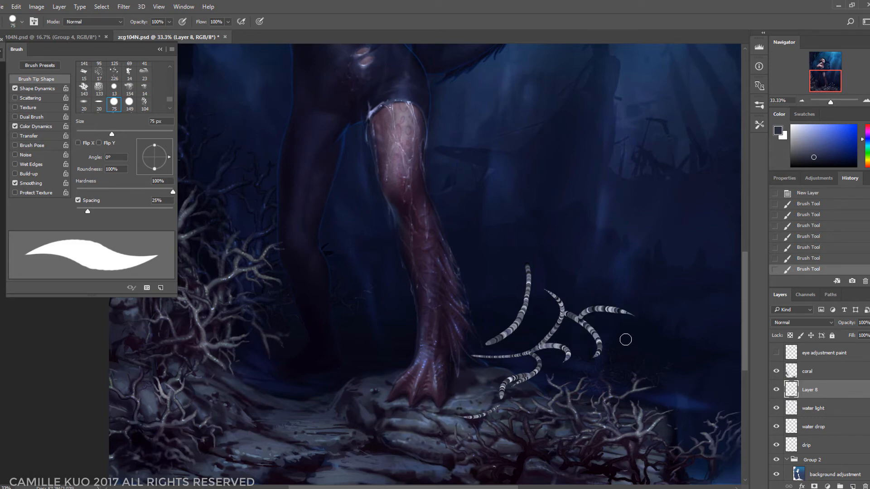
left_click_drag(558, 287, 607, 307)
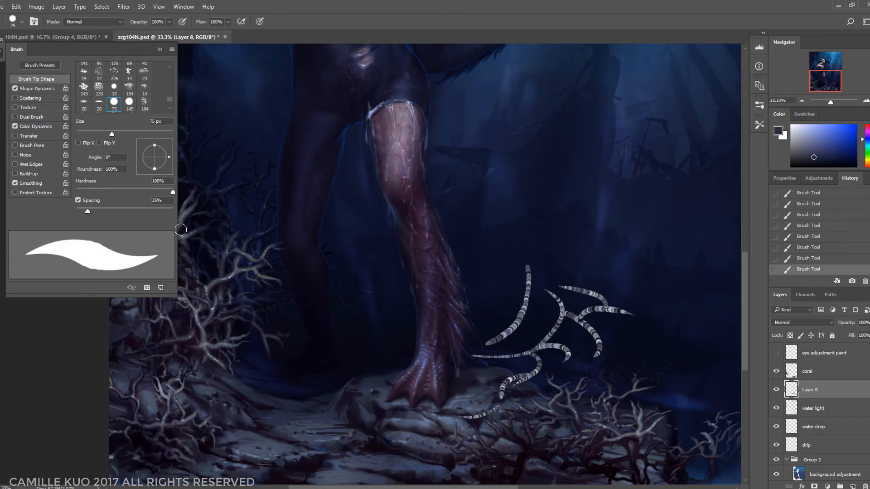
left_click_drag(88, 211, 84, 211)
mouse_move(554, 300)
left_mouse_down()
mouse_move(533, 298)
mouse_move(503, 254)
mouse_move(525, 266)
mouse_move(545, 295)
mouse_move(530, 284)
mouse_move(515, 221)
left_mouse_up()
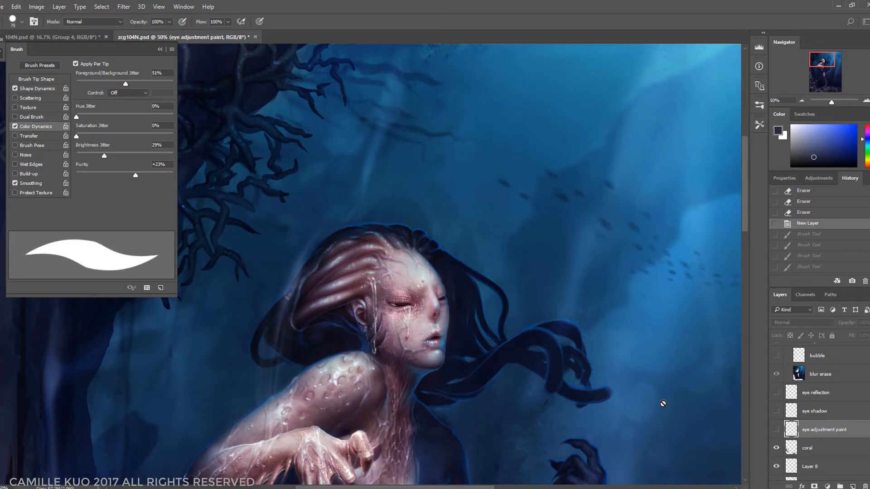
Step: Toggle the eye adjustment paint layer to compare the face with and without it, leaving the layer shown
left_click(775, 431)
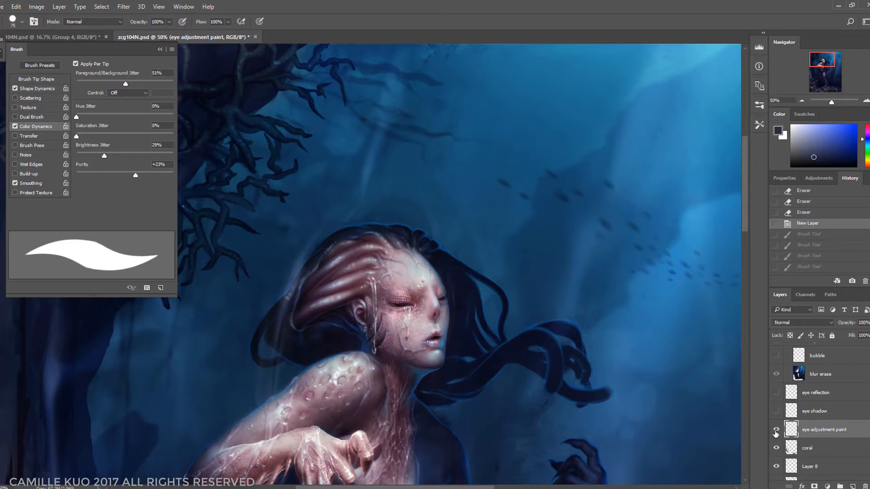
left_click(776, 432)
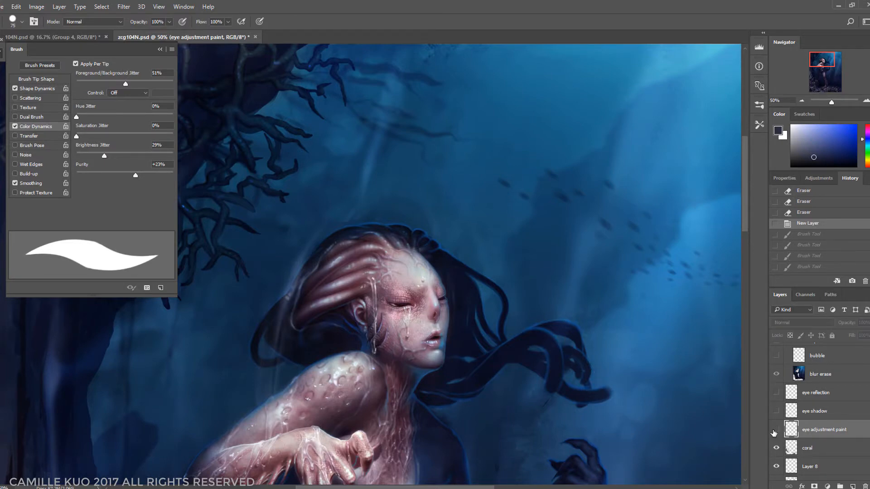
left_click(773, 431)
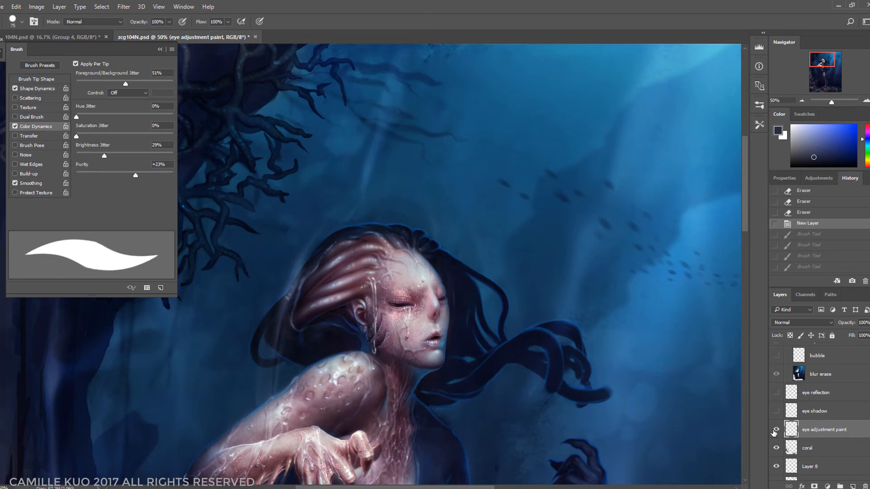
left_click(775, 431)
left_click(776, 432)
Step: Show and select the Hard Light eye shadow layer, and show the eye reflection layer above it
left_click(776, 411)
left_click(814, 413)
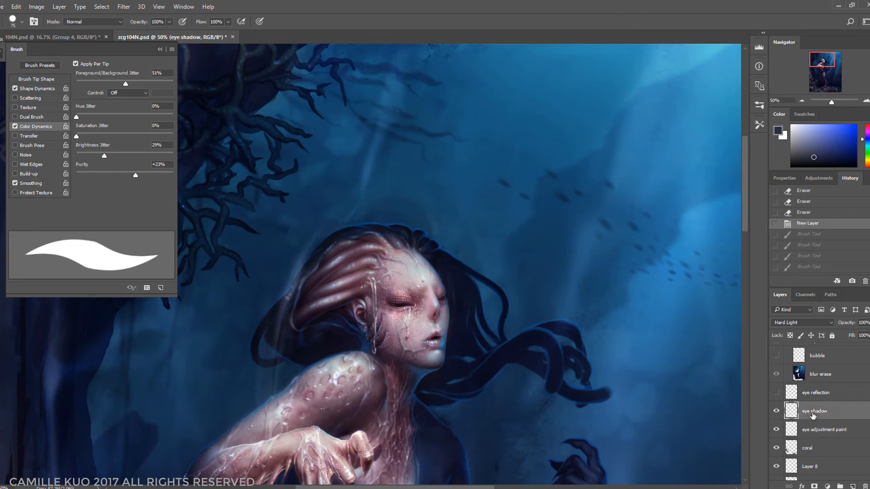
left_click(776, 393)
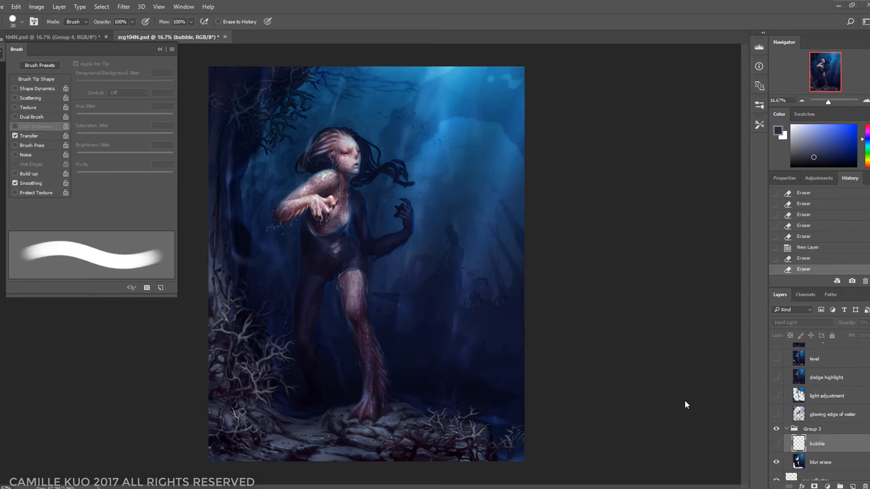
Step: Show the bubble, glowing edge of water and light adjustment layers
left_click(776, 444)
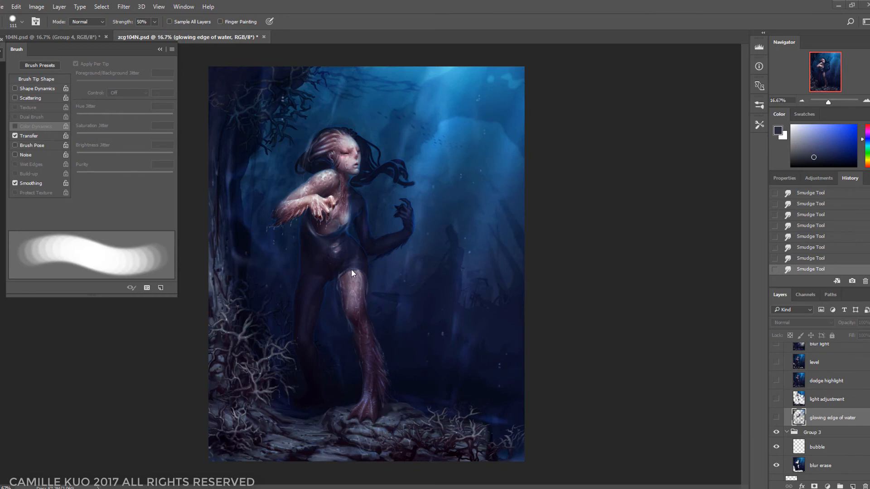
left_click(776, 418)
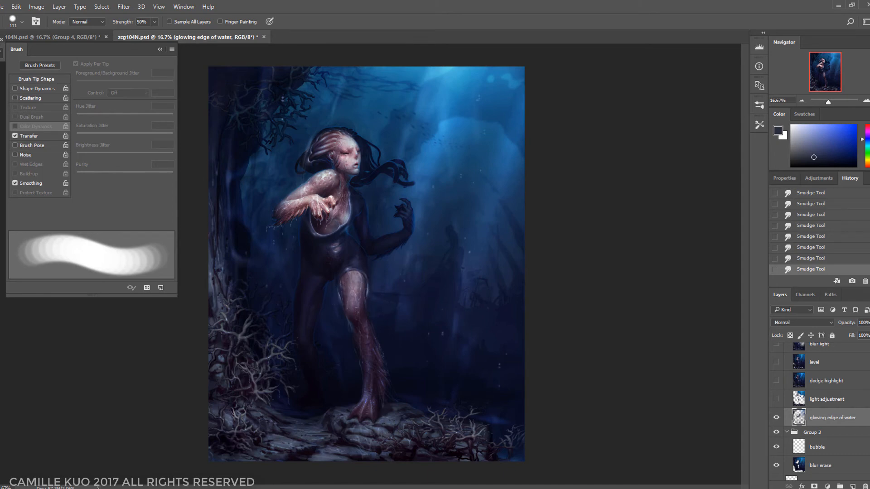
left_click(826, 400)
left_click(776, 400)
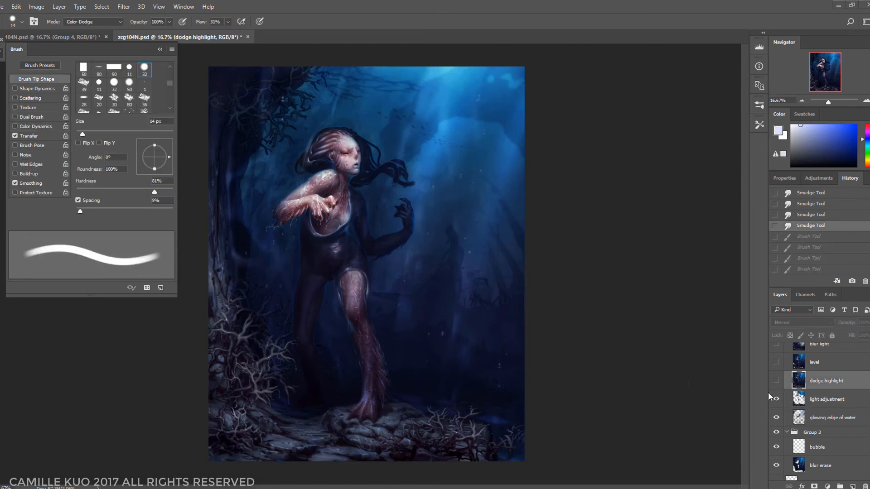
Step: Show the dodge highlight layer, review its blend mode, and keep the brush in Color Dodge mode
left_click(776, 380)
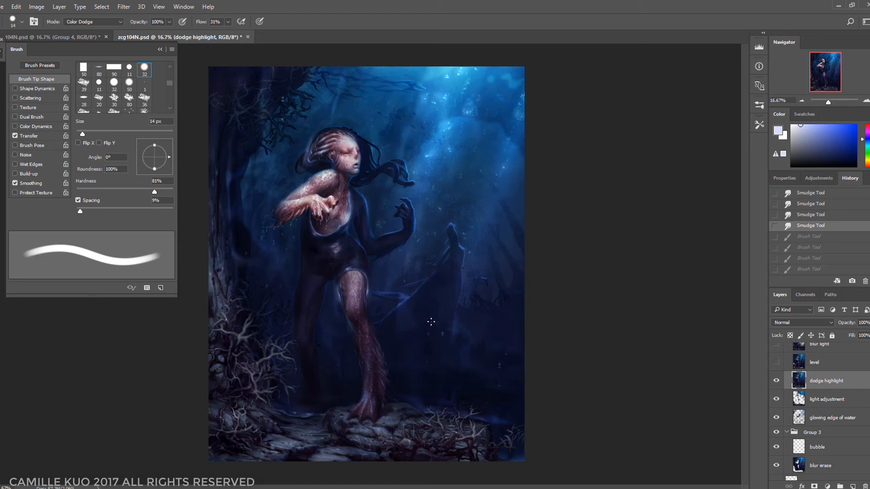
left_click(787, 323)
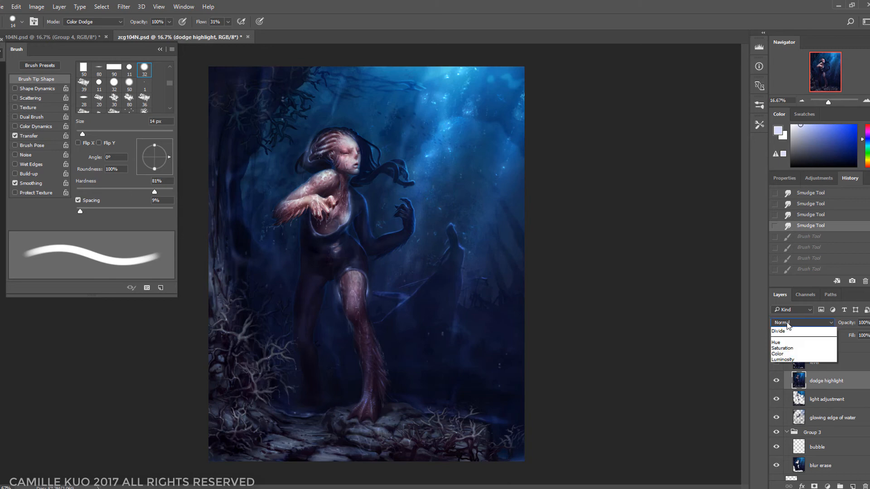
left_click(852, 385)
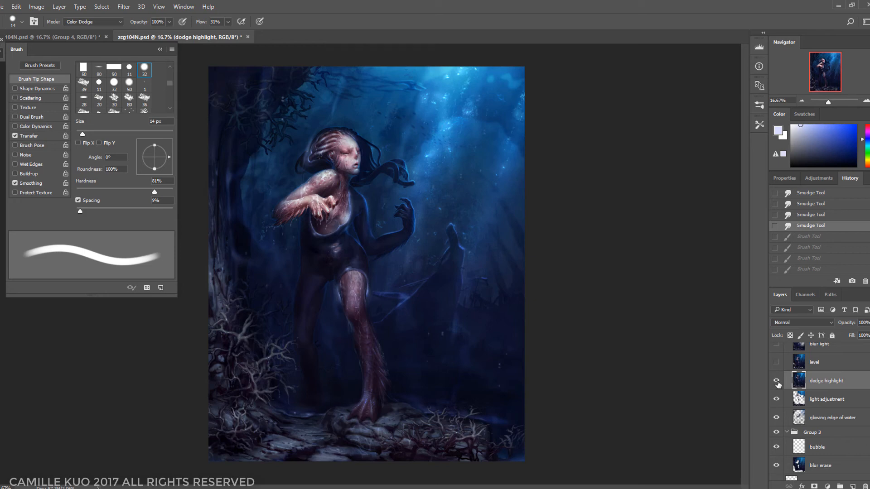
left_click(93, 22)
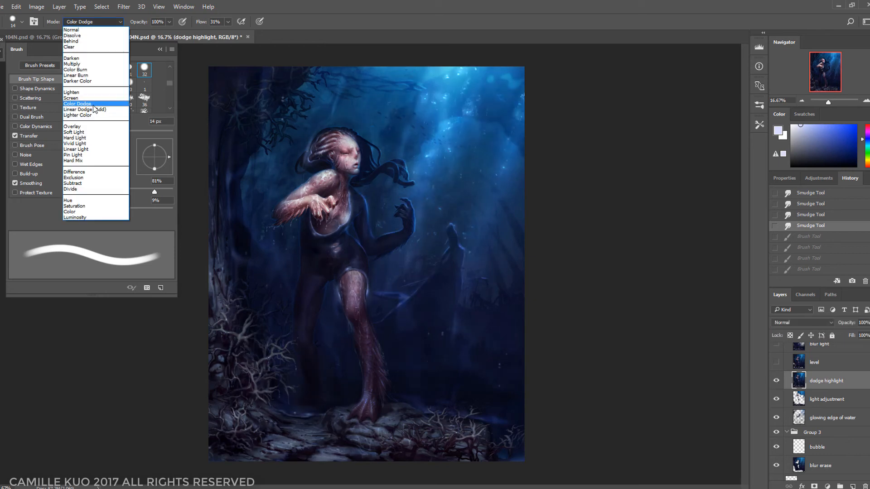
left_click(406, 276)
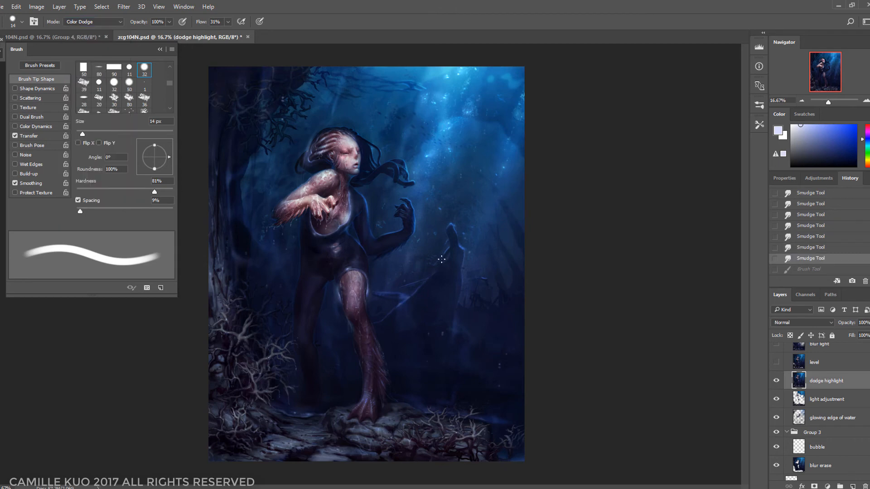
Step: Paint Color Dodge rim light along the distant figure's outline and toggle the dodge highlight layer to compare
left_click_drag(443, 252, 427, 277)
mouse_move(452, 223)
left_mouse_down()
mouse_move(448, 233)
mouse_move(464, 250)
left_mouse_up()
left_click_drag(464, 250, 463, 282)
left_click(776, 380)
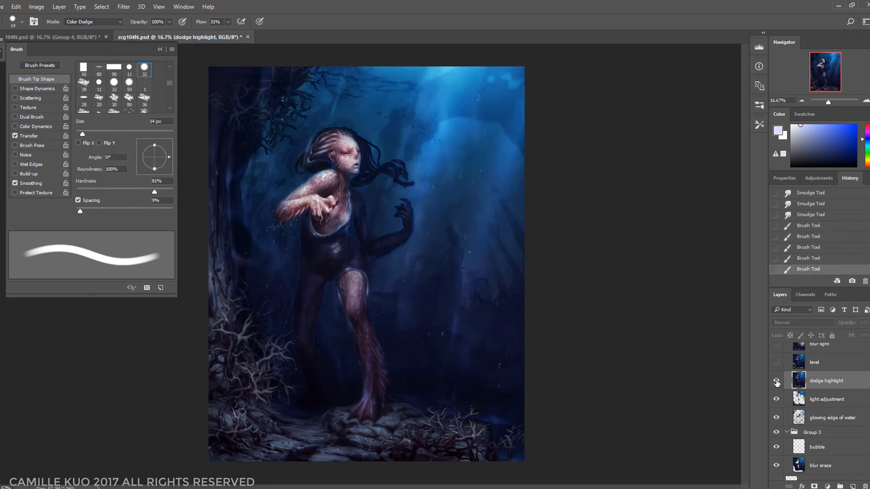
left_click(776, 380)
Step: Paint Color Dodge highlights along the edge of the creature's raised hand and the tips of its hair
left_click_drag(415, 210, 414, 234)
mouse_move(409, 202)
left_mouse_down()
mouse_move(414, 226)
mouse_move(411, 203)
left_mouse_up()
left_click_drag(414, 182, 408, 172)
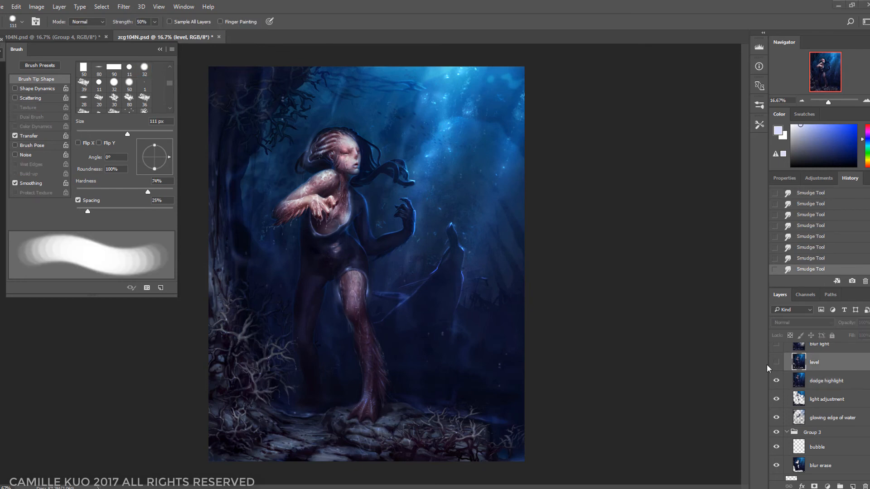
Step: Show the level layer and try the white output and black input sliders of the Levels adjustment on it
left_click(776, 362)
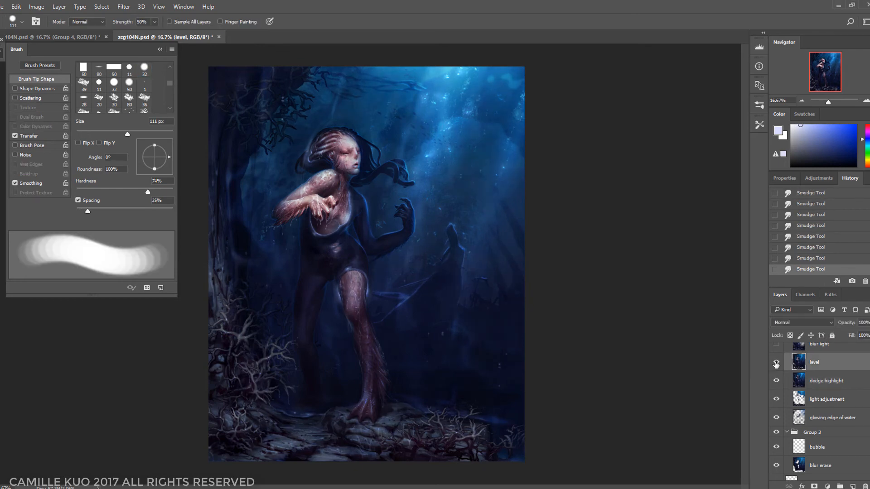
key("ctrl+l")
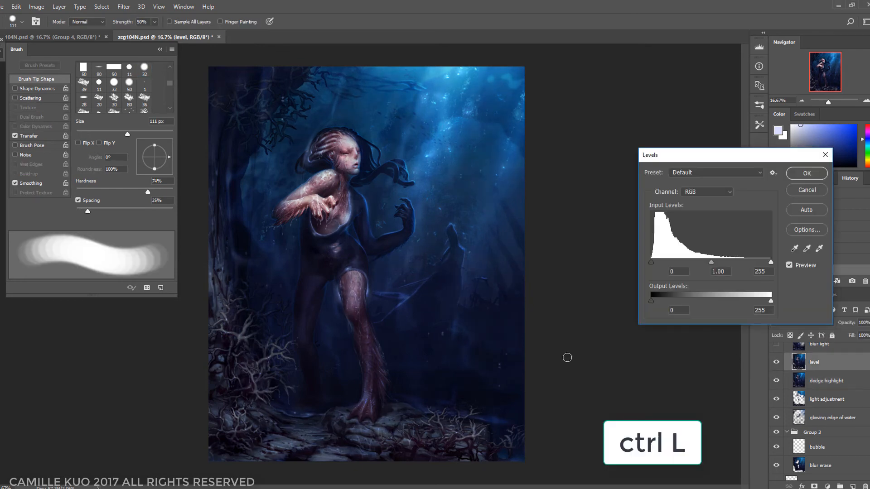
mouse_move(771, 300)
left_mouse_down()
mouse_move(737, 299)
mouse_move(772, 301)
left_mouse_up()
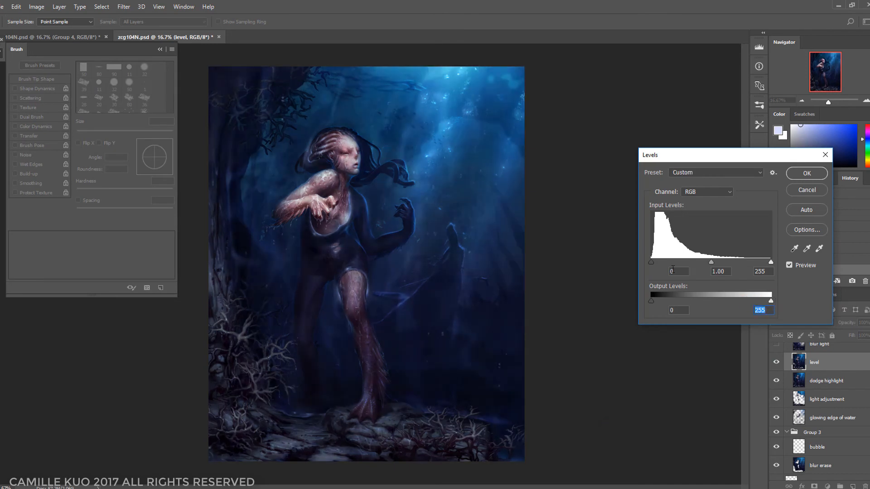
mouse_move(651, 262)
left_mouse_down()
mouse_move(675, 262)
mouse_move(638, 262)
left_mouse_up()
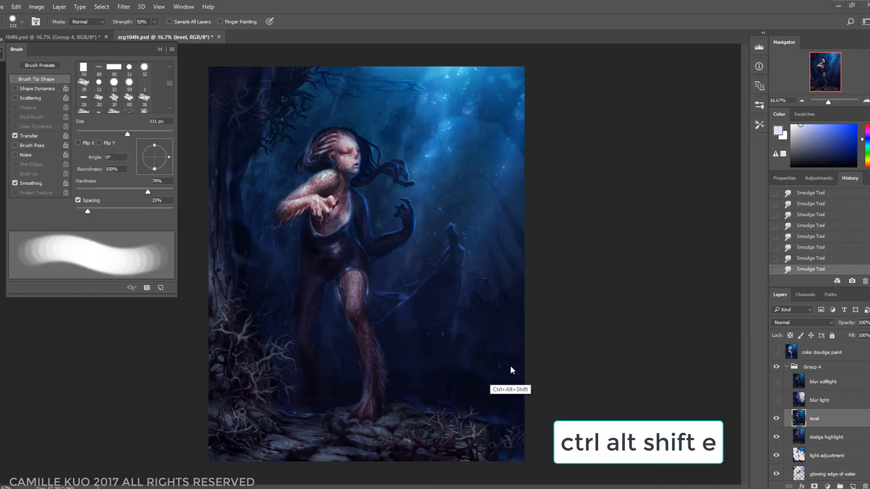
Step: Stamp all visible layers into a new layer above the level layer and apply a Gaussian Blur with a 98.5-pixel radius
key("ctrl+alt+shift+e")
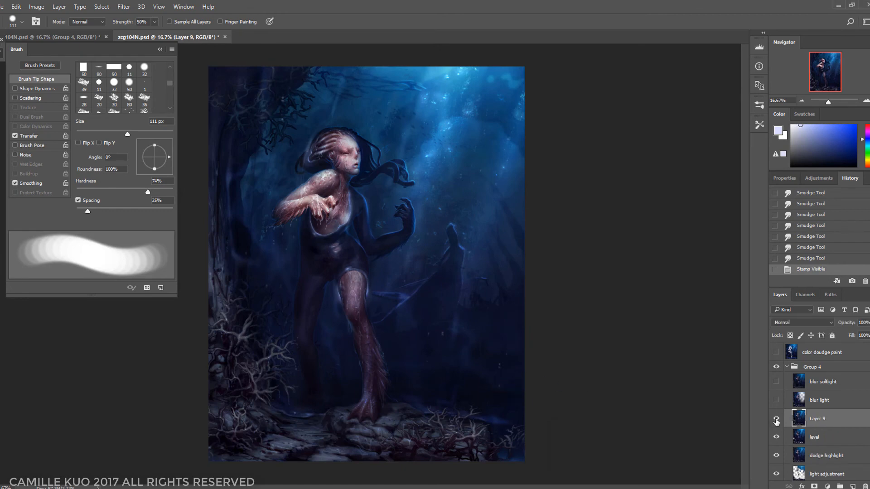
left_click(129, 8)
mouse_move(186, 121)
left_click(272, 156)
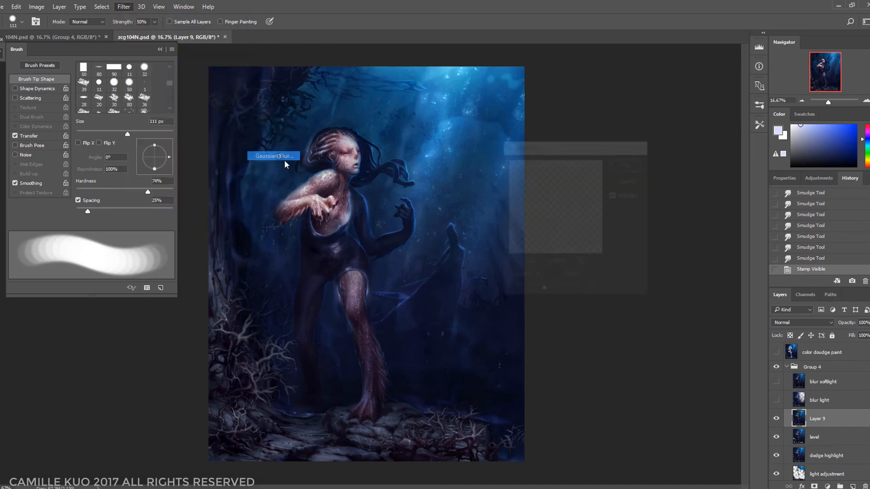
left_click_drag(543, 291, 568, 291)
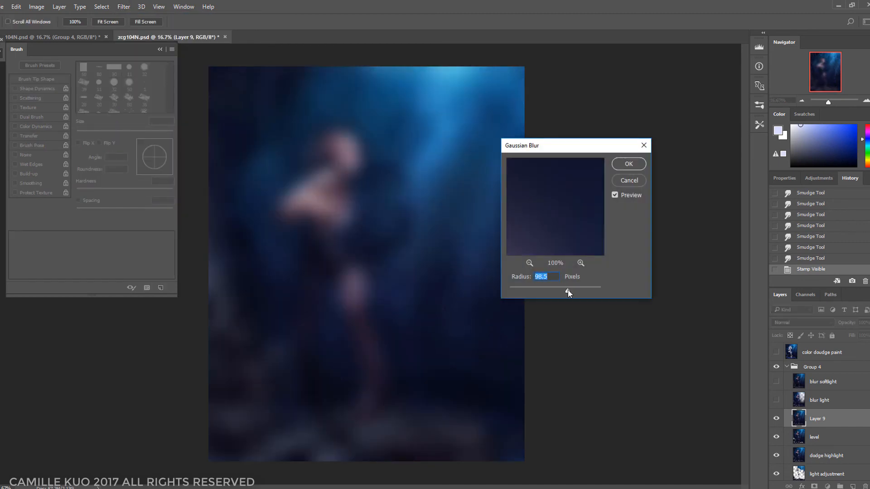
left_click(628, 166)
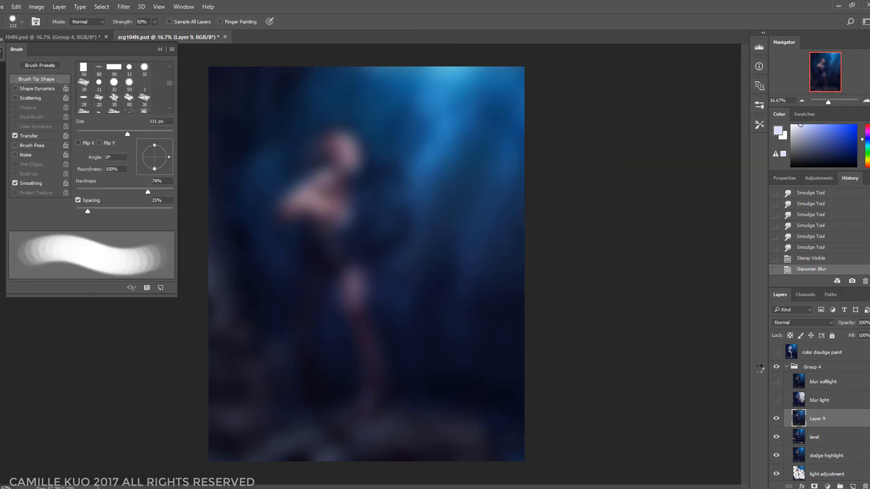
Step: Set the blurred layer to Color Dodge blending at 50% opacity
left_click(830, 323)
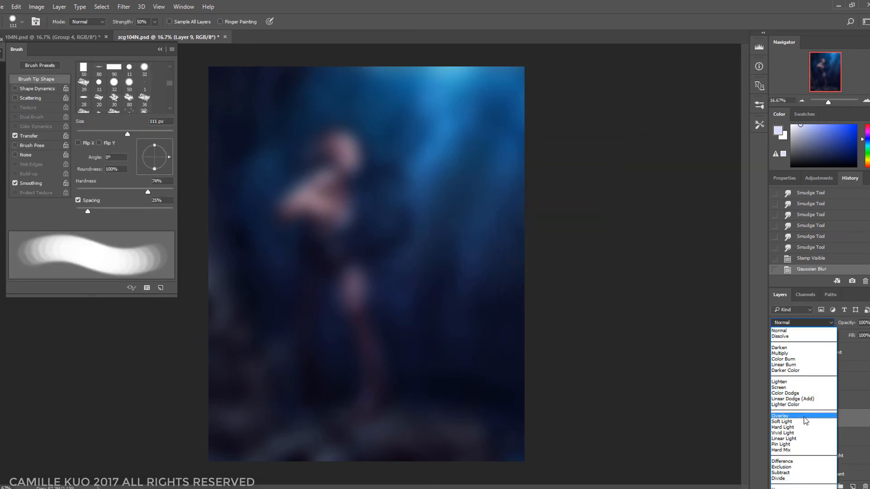
left_click(805, 393)
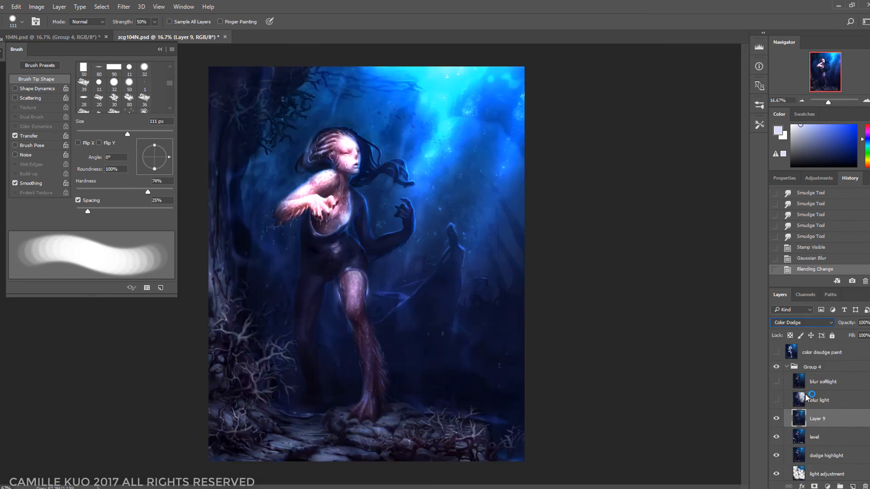
left_click_drag(869, 324, 854, 336)
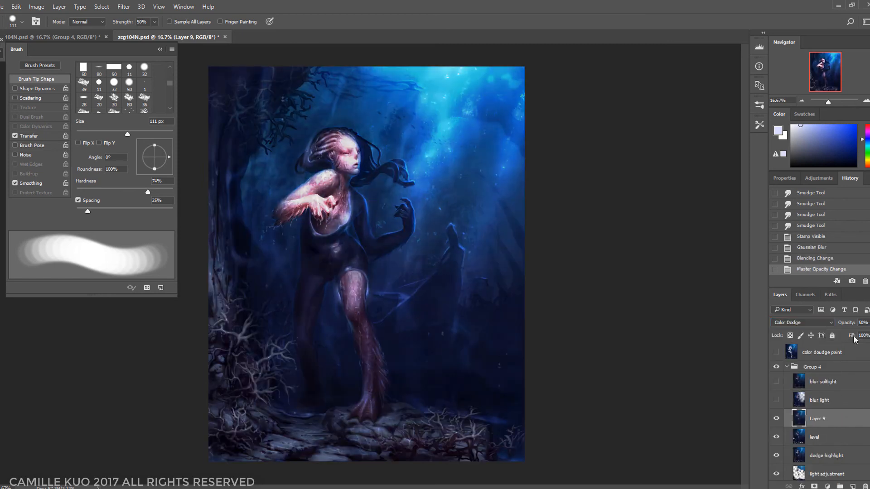
Step: Toggle the blurred layer to compare the glow and lower its opacity to 37%
left_click(776, 419)
left_click(776, 400)
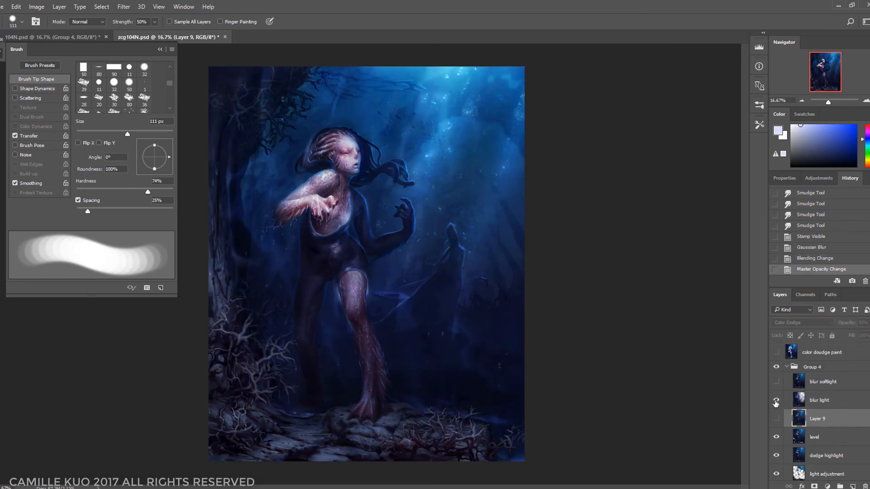
left_click(776, 419)
left_click(867, 323)
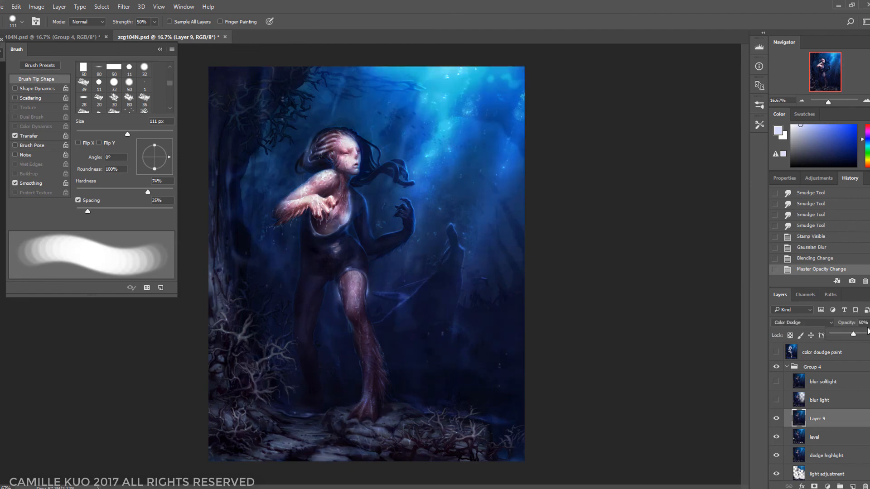
left_click_drag(853, 334, 846, 335)
Step: Try erasing the glow over the water's light shaft and the face with a soft 386 px eraser, undoing the last strokes
key("e")
mouse_move(466, 86)
left_mouse_down()
mouse_move(454, 149)
mouse_move(410, 248)
left_mouse_up()
left_click_drag(167, 134, 158, 134)
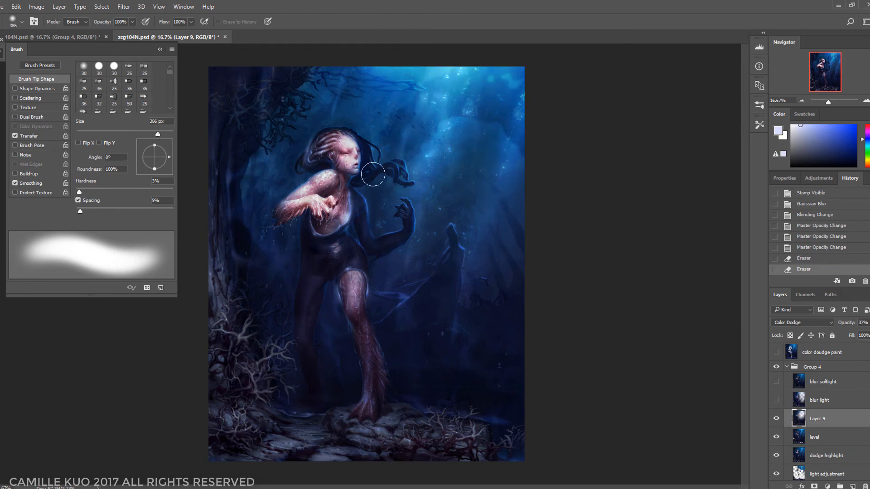
mouse_move(361, 156)
left_mouse_down()
mouse_move(348, 143)
mouse_move(351, 179)
mouse_move(349, 159)
left_mouse_up()
key("ctrl+alt+z")
key("ctrl+alt+z")
key("ctrl+alt+z")
Step: Erase the glow over the creature's head and arm, and delete the blurred layer
left_click_drag(350, 158, 352, 178)
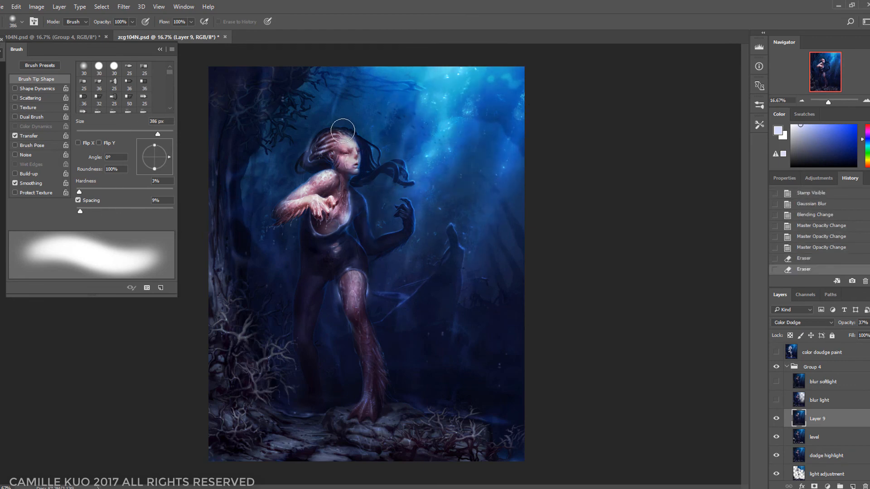
mouse_move(343, 131)
left_mouse_down()
mouse_move(357, 177)
mouse_move(355, 164)
mouse_move(337, 189)
mouse_move(333, 175)
mouse_move(290, 206)
mouse_move(320, 202)
left_mouse_up()
key("Delete")
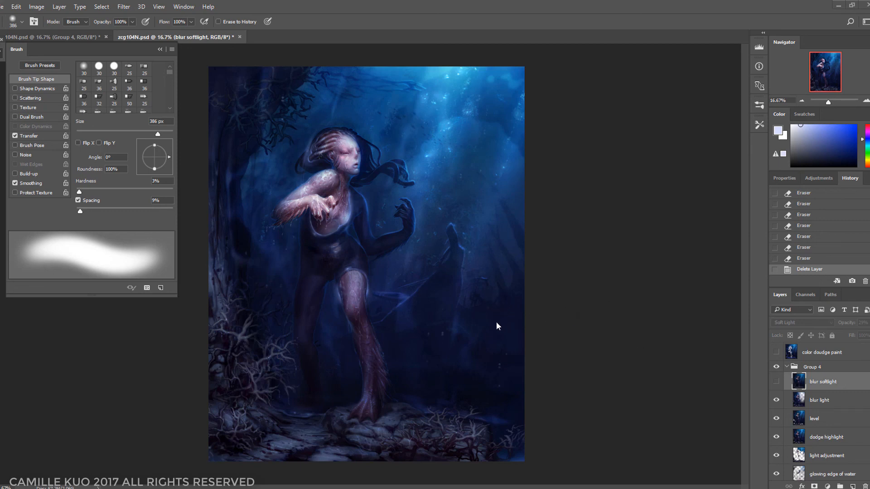
Step: Show the blur softlight layer and stamp all visible layers into a new layer above Group 4
left_click(776, 381)
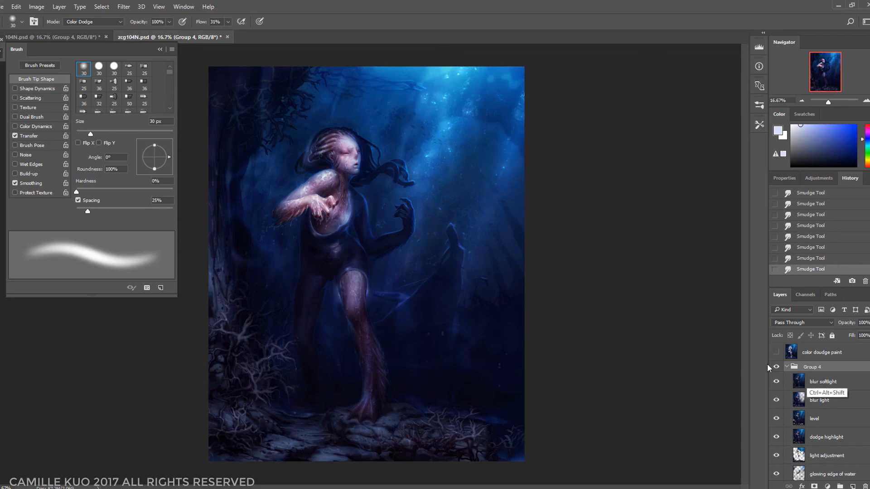
key("ctrl+shift+alt+e")
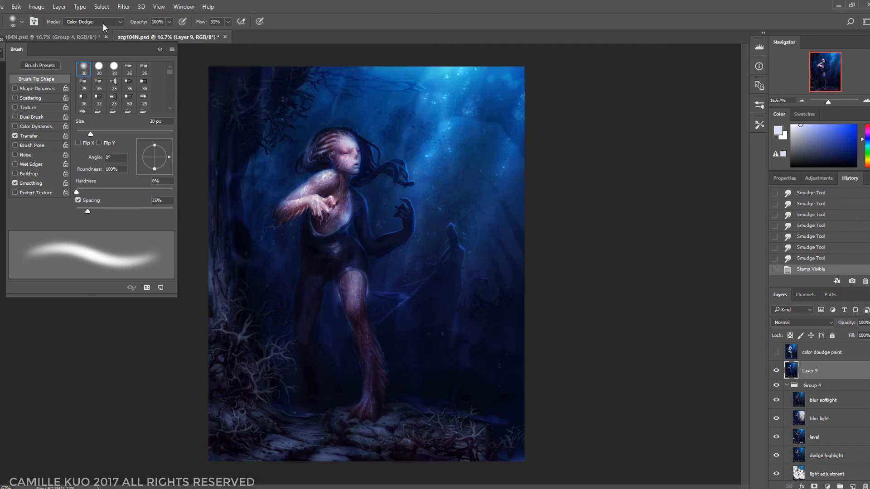
Step: Enlarge the soft Color Dodge brush to 1250 px and paint a glow over the coral and the rocks
left_click(162, 131)
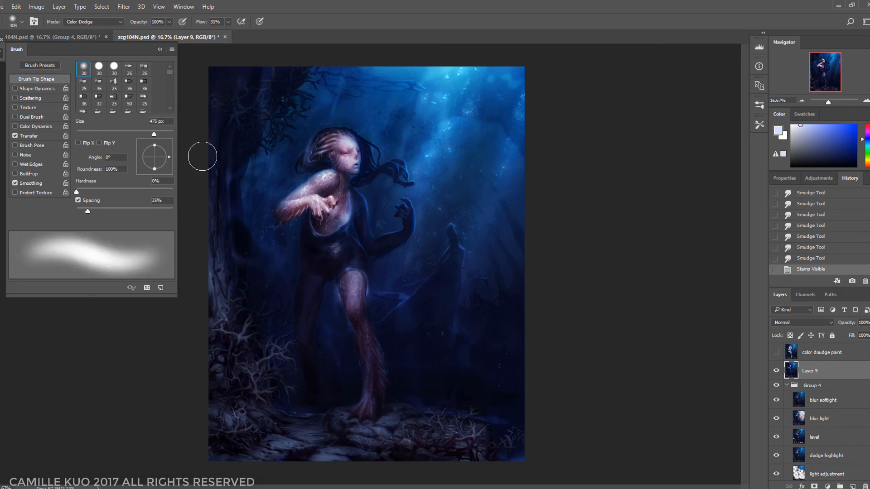
left_click(169, 132)
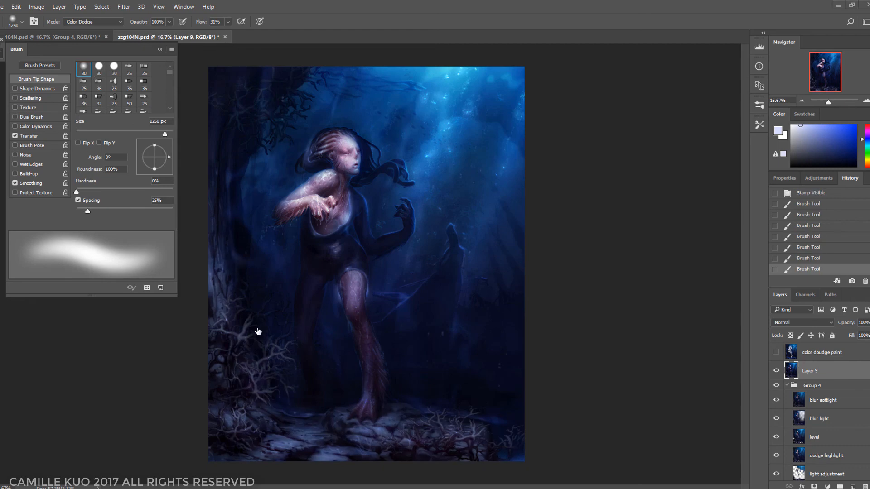
left_click_drag(240, 358, 246, 404)
mouse_move(489, 440)
left_mouse_down()
mouse_move(390, 437)
mouse_move(465, 428)
left_mouse_up()
Step: Choose a light sky blue, undo the last stroke, and tone down the coral glow with the eraser at 25% flow
left_click(867, 143)
left_click(827, 131)
key("e")
key("ctrl+z")
left_click(191, 22)
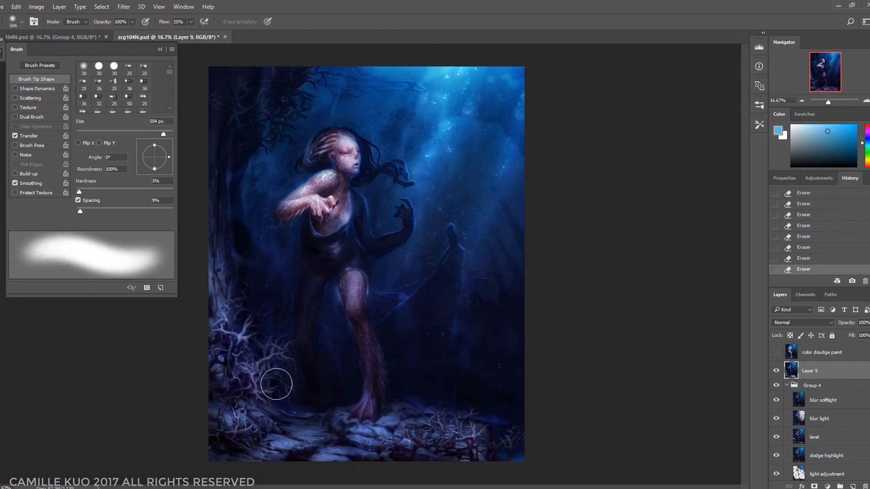
Step: Paint soft Color Dodge highlights on the creature's shoulder, arm, chest and thigh
key("b")
left_click_drag(339, 175, 311, 206)
left_click_drag(333, 199, 346, 231)
left_click_drag(354, 272, 358, 313)
mouse_move(356, 281)
left_mouse_down()
mouse_move(364, 326)
mouse_move(355, 286)
left_mouse_up()
left_click_drag(328, 178, 324, 184)
Step: Paint a Color Dodge highlight on the creature's face with a smaller brush and show the color doudge paint layer
left_click_drag(164, 134, 159, 134)
left_click_drag(356, 147, 358, 181)
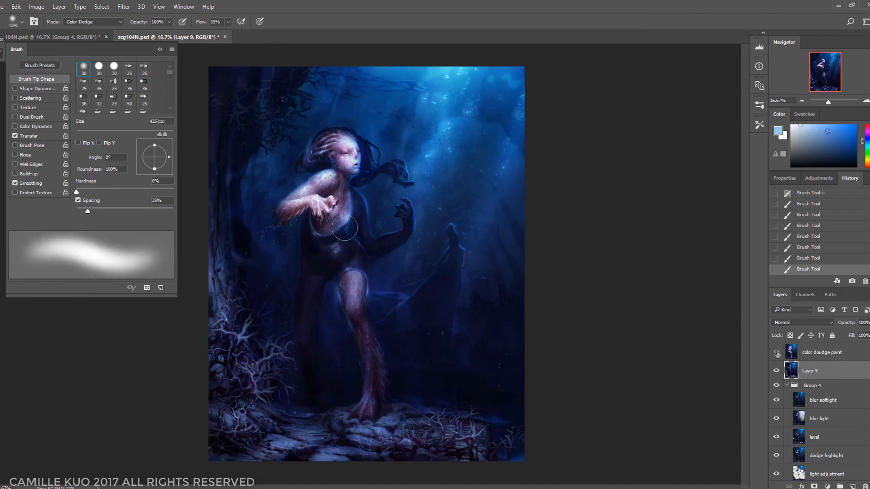
left_click(777, 353)
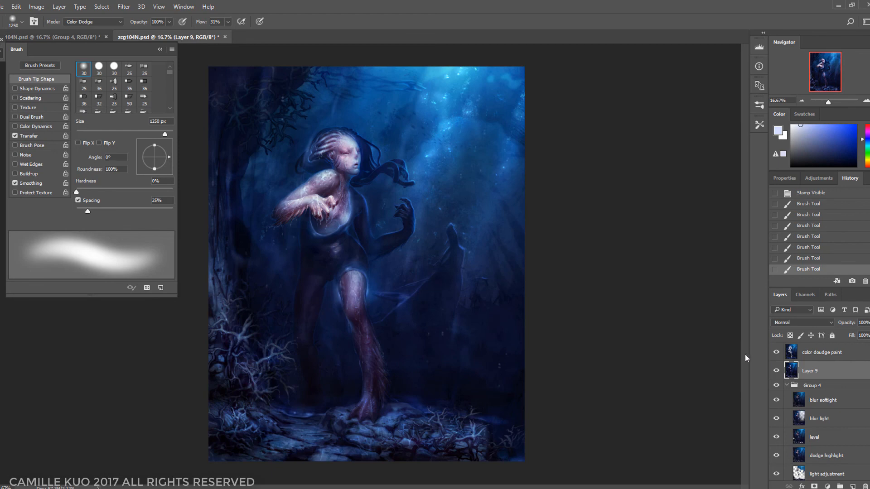